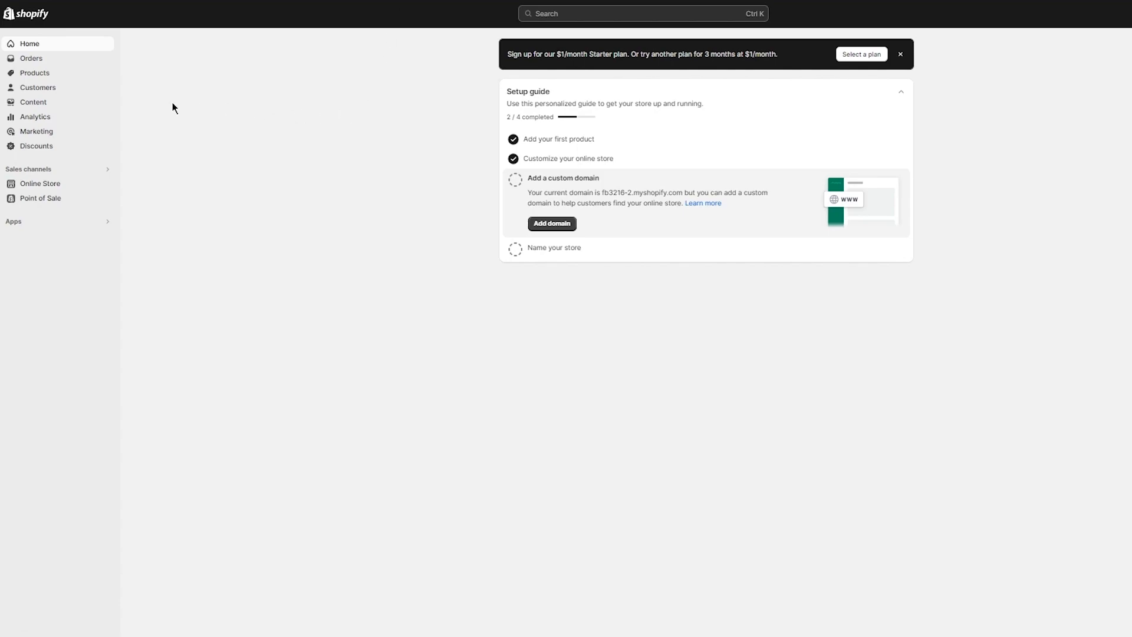
# Go to the Shopify App Store from the recommended apps and open the Printify: Print on Demand listing
pyautogui.click(45, 223)
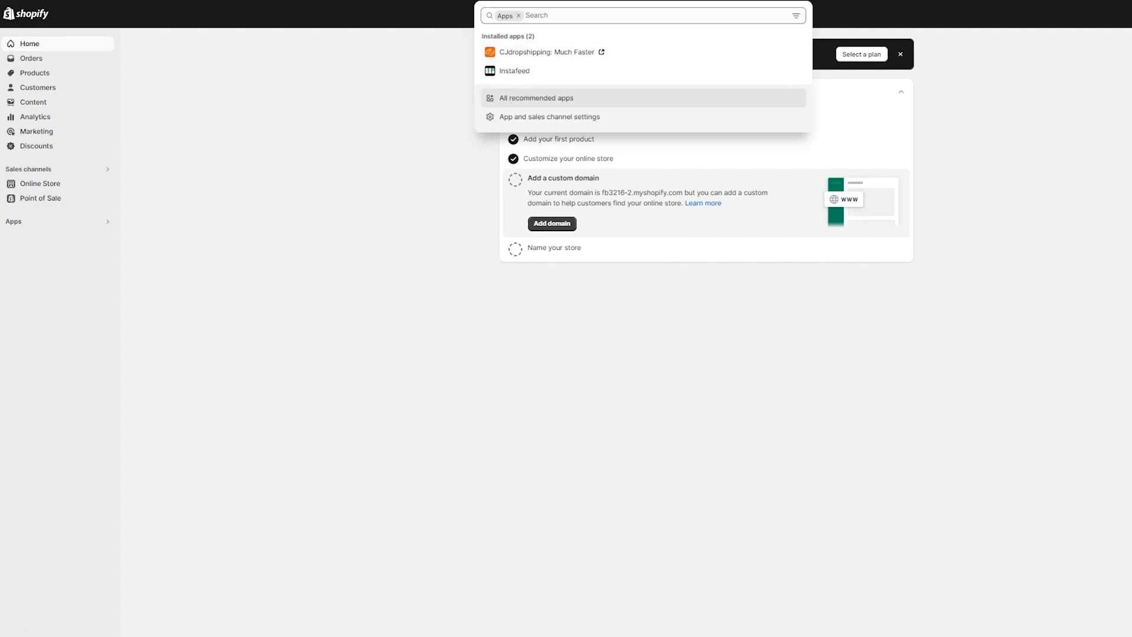
pyautogui.click(522, 98)
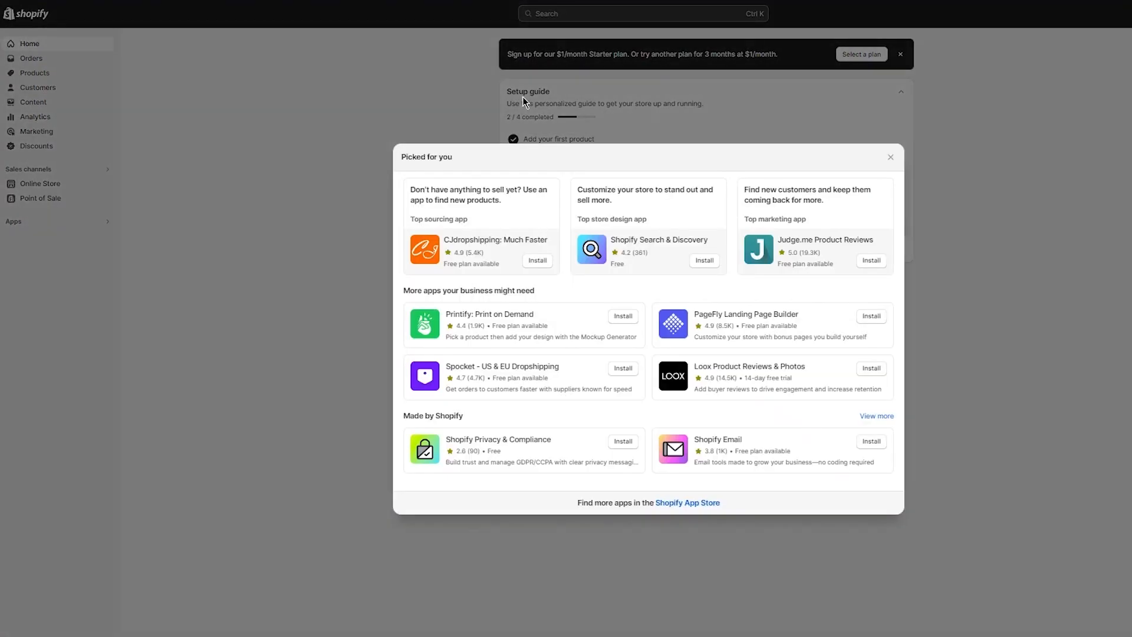
pyautogui.click(678, 503)
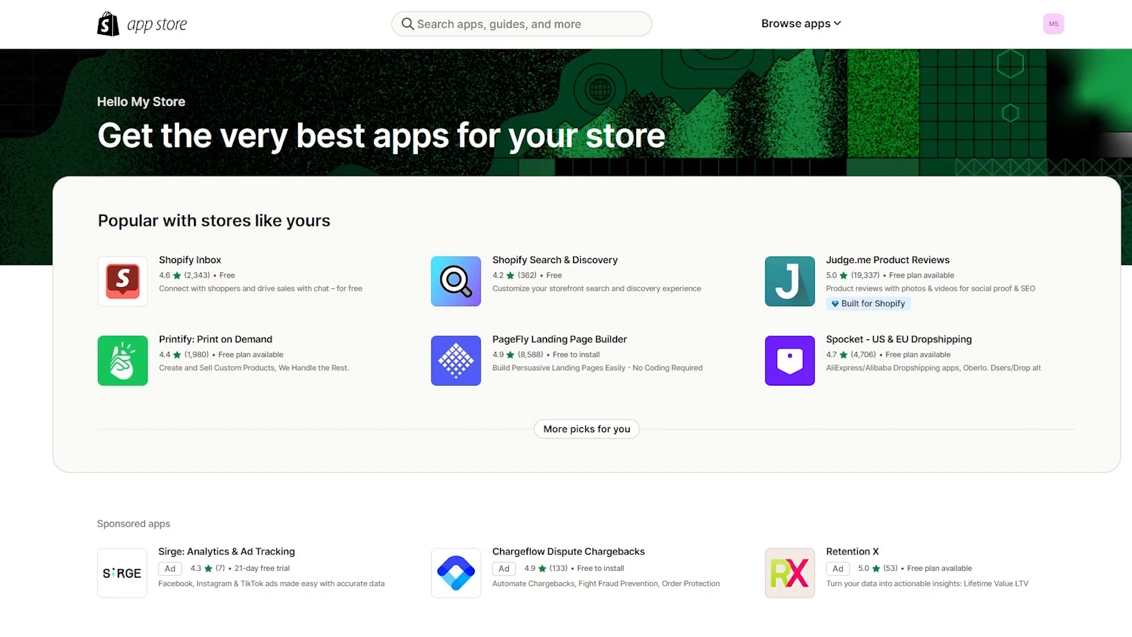
pyautogui.click(280, 329)
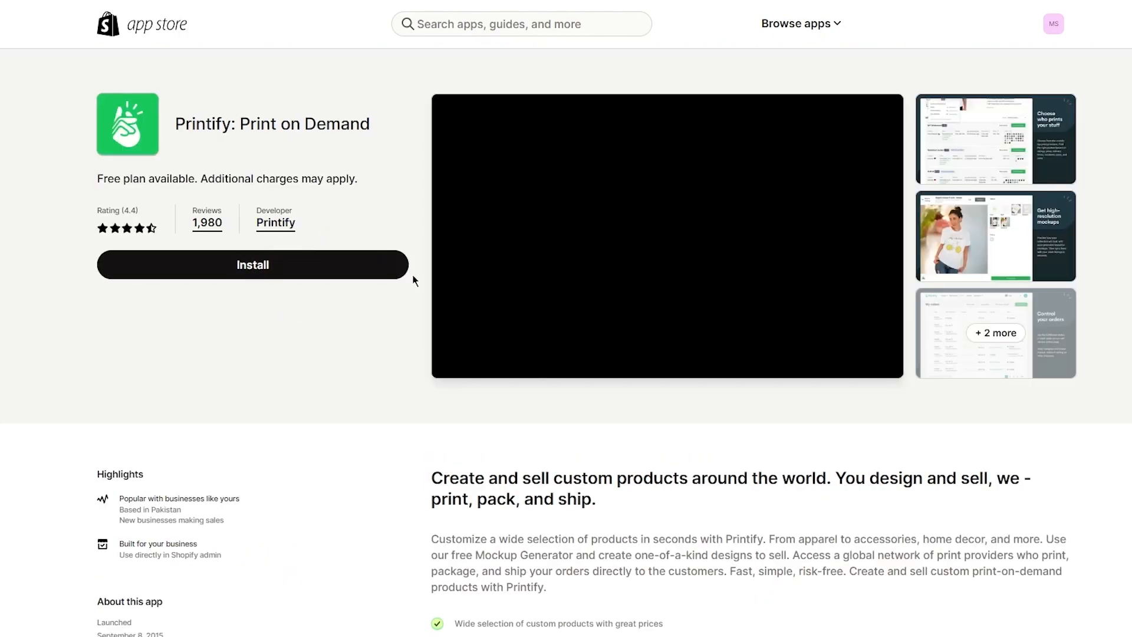
# Review the Printify: Print on Demand listing and install the app on the store
pyautogui.scroll(-2, 414, 279)
pyautogui.scroll(1, 416, 280)
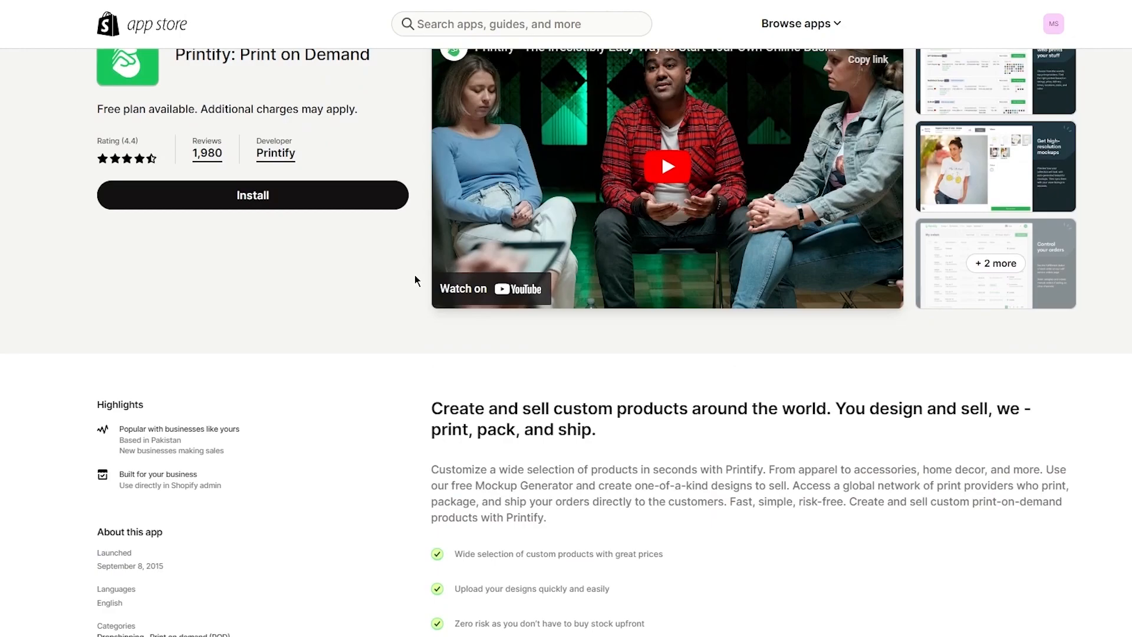
pyautogui.scroll(-2, 418, 269)
pyautogui.scroll(3, 450, 287)
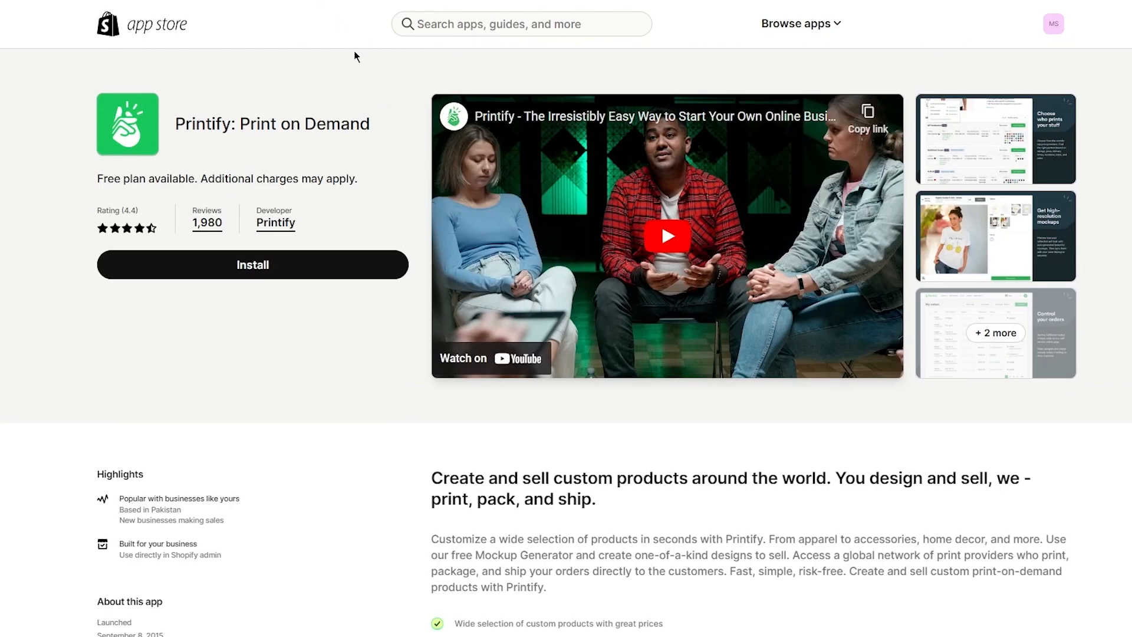
pyautogui.click(325, 271)
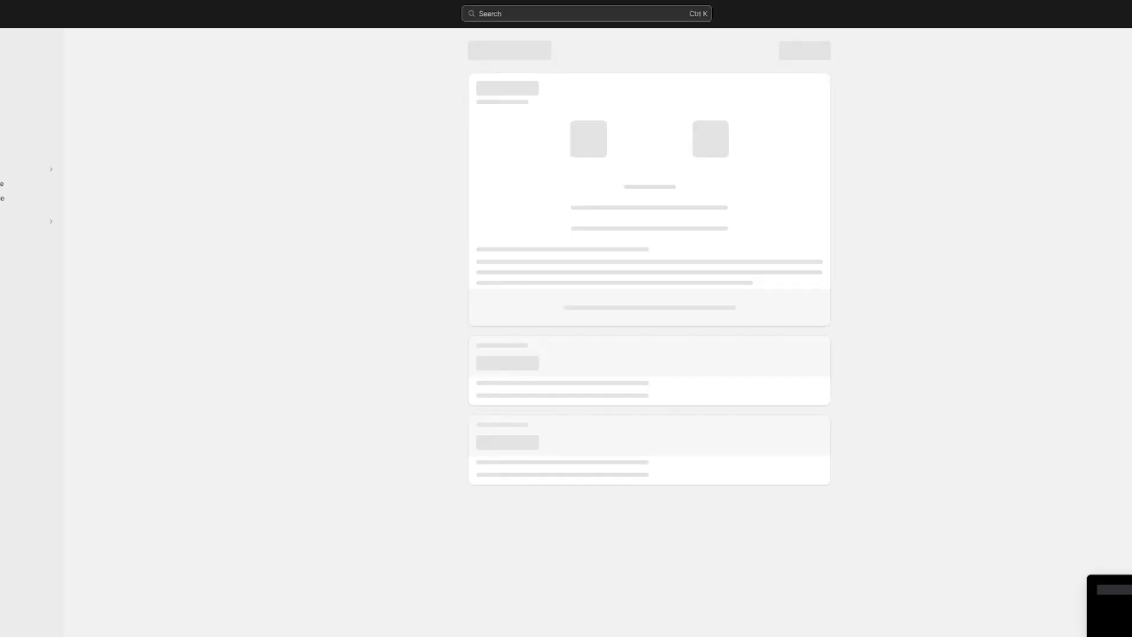
pyautogui.click(806, 48)
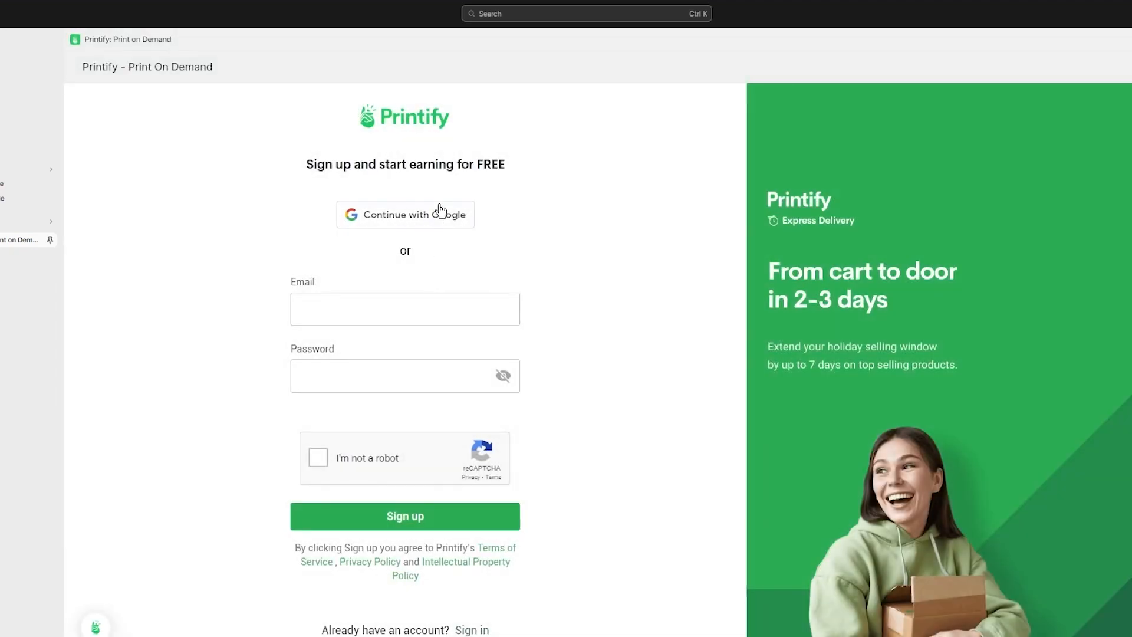
# Fill in the account email on the Printify sign-up form
pyautogui.click(387, 308)
pyautogui.click(741, 330)
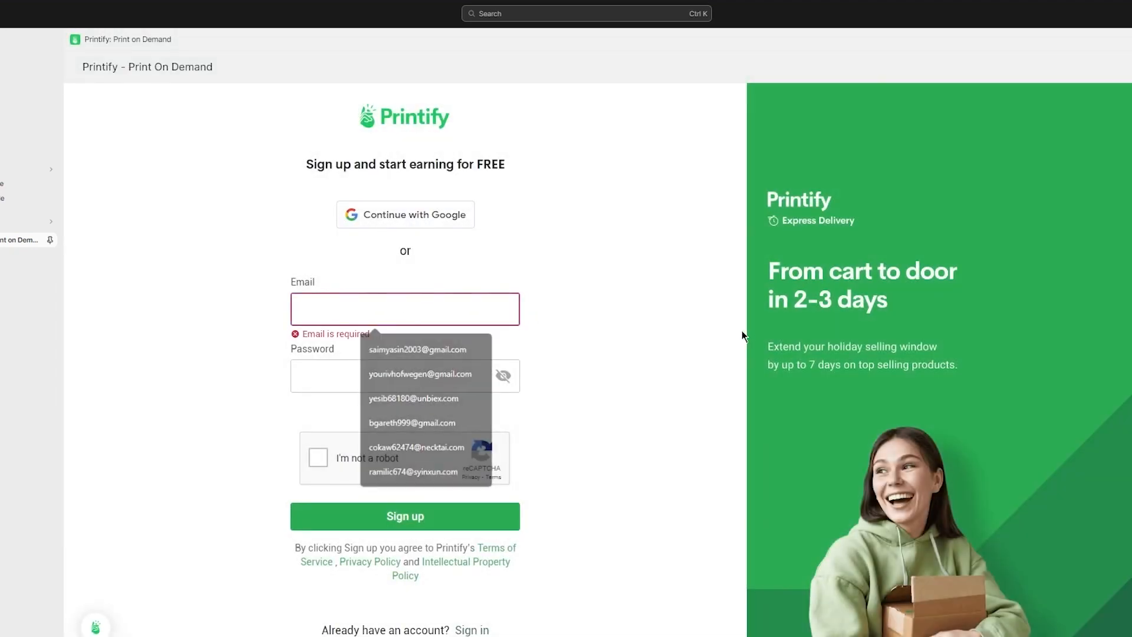
pyautogui.click(414, 317)
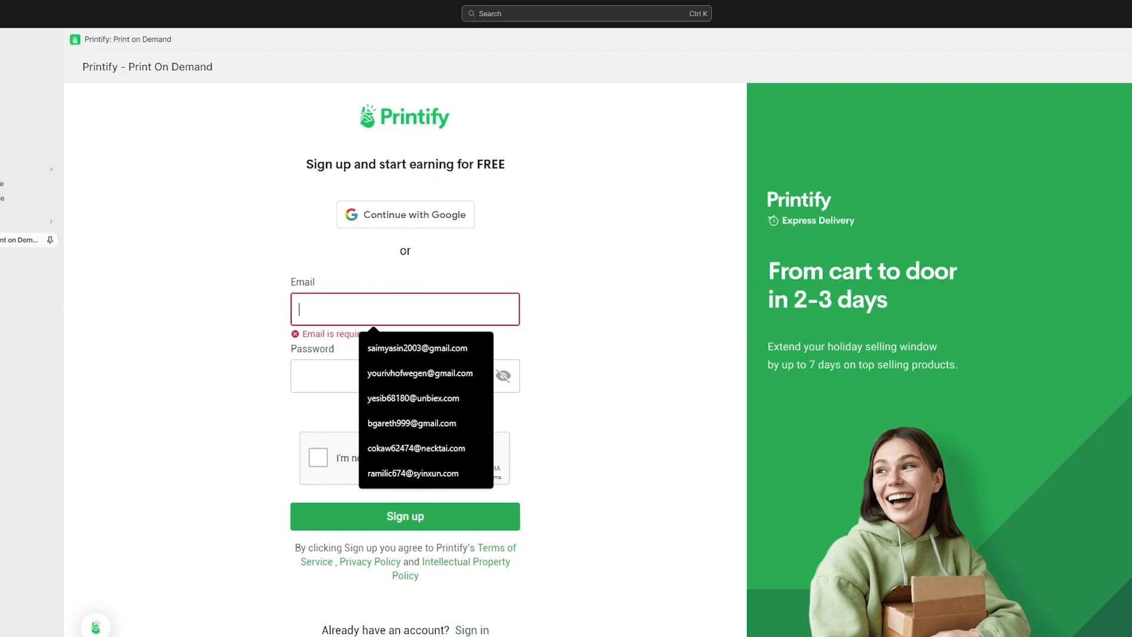
pyautogui.press('Escape')
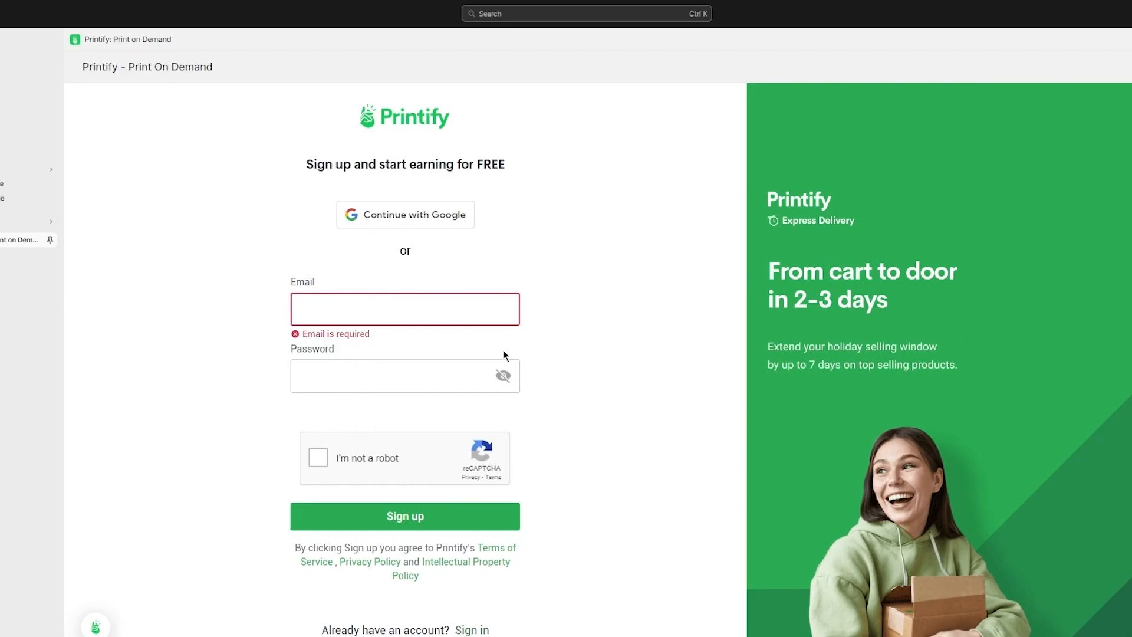
pyautogui.rightClick(350, 301)
pyautogui.click(421, 413)
# Enter the account password, complete the reCAPTCHA check and submit the Printify sign-up form
pyautogui.click(348, 367)
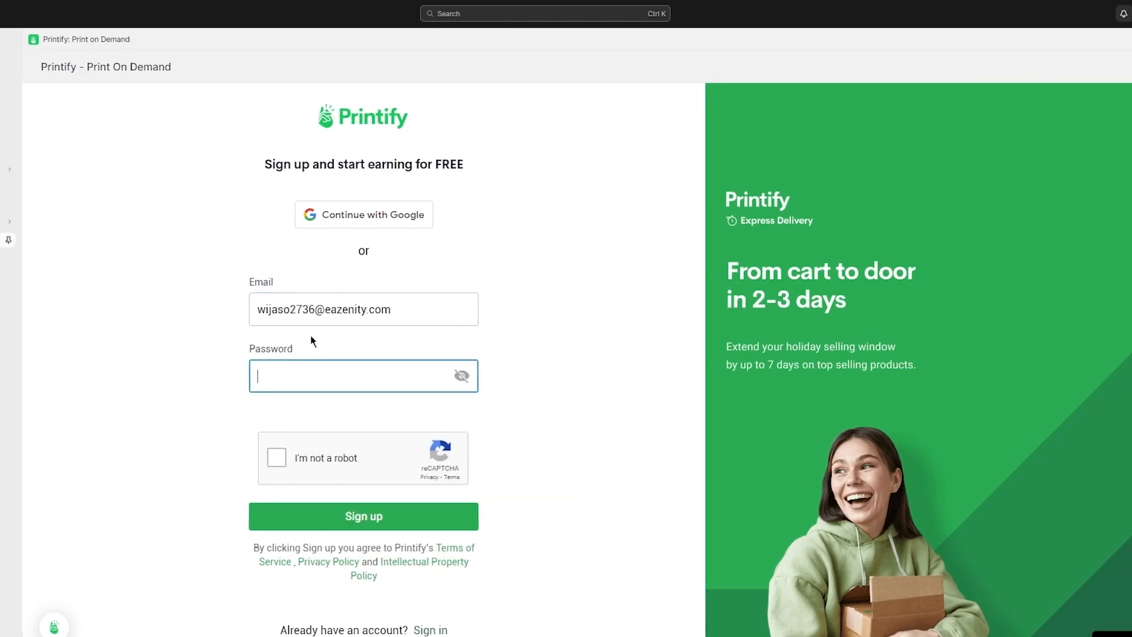
pyautogui.write('•••••••')
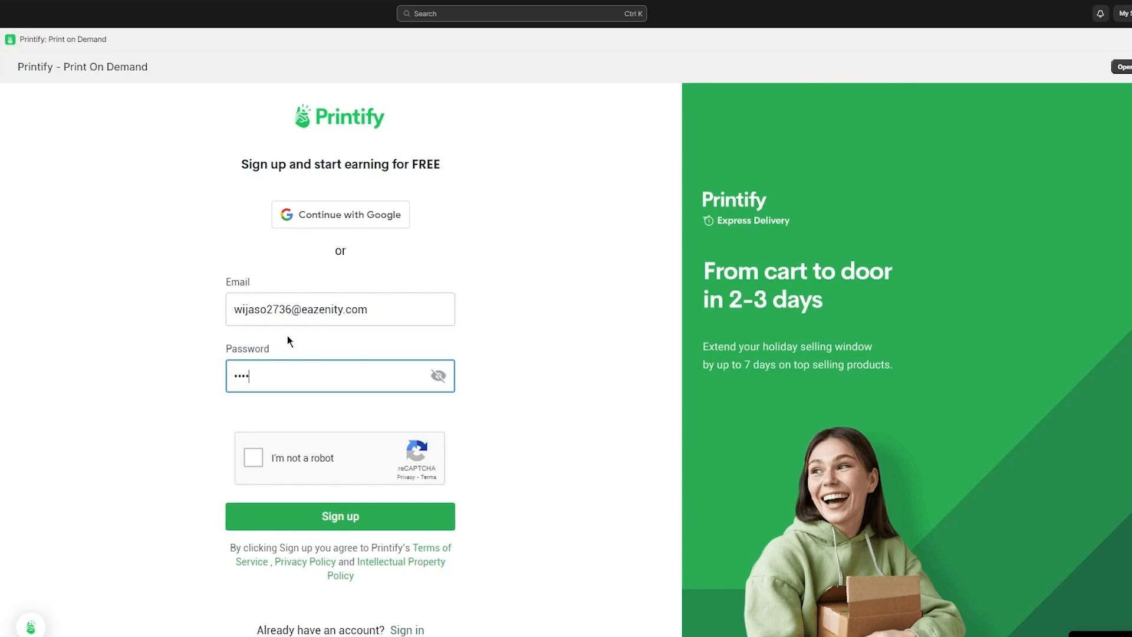
pyautogui.write('••')
pyautogui.click(275, 481)
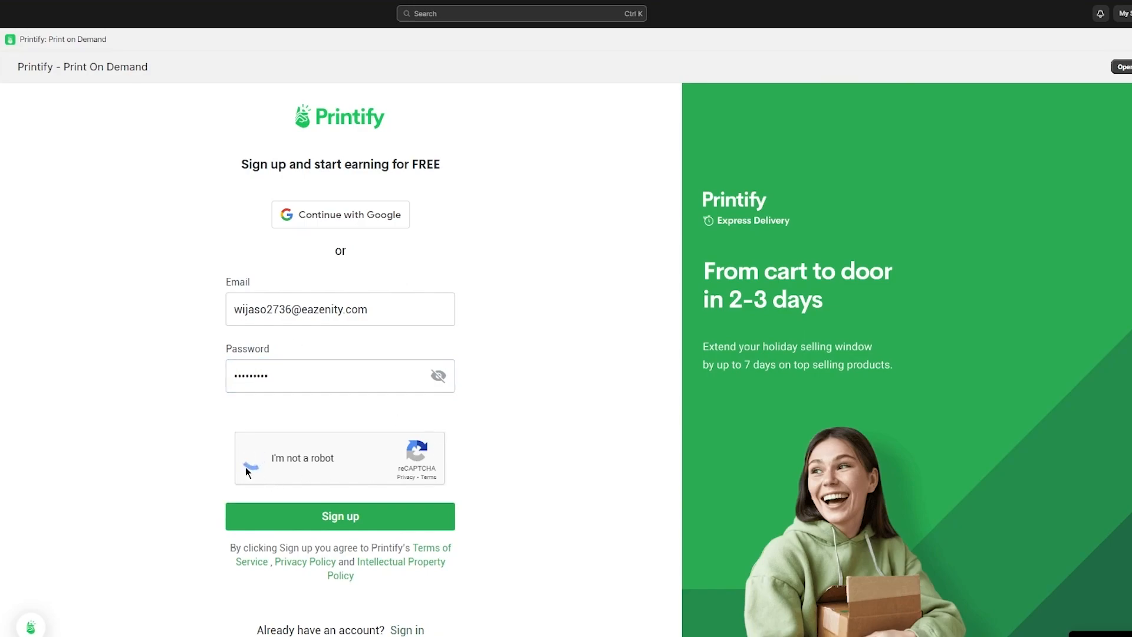
pyautogui.click(288, 525)
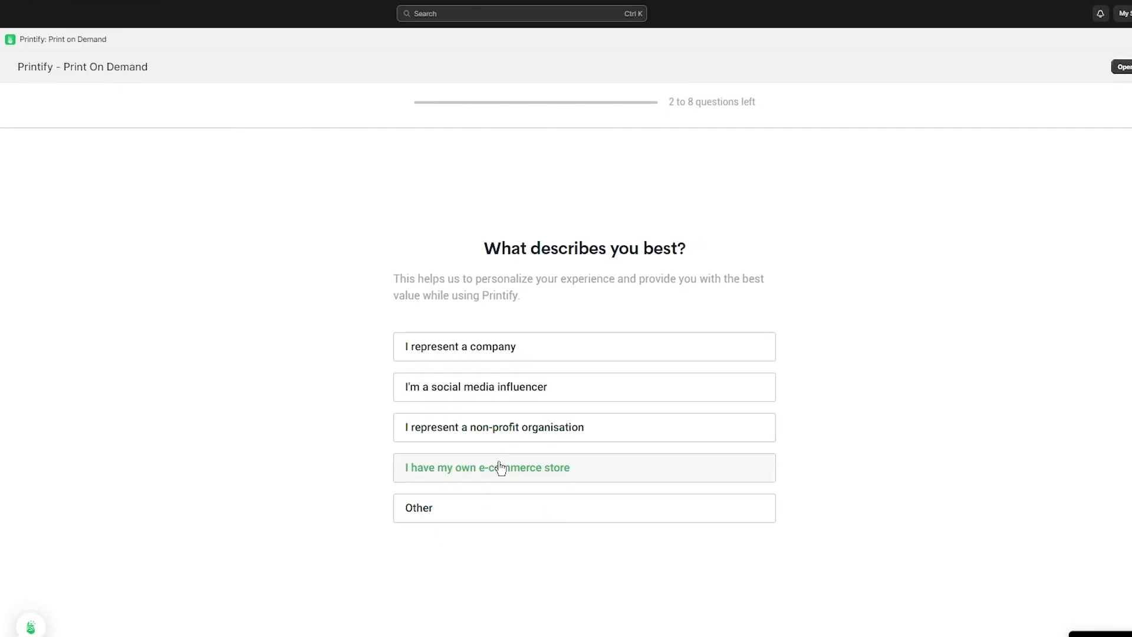
# Answer the onboarding questions with "I have my own e-commerce store", "Start my first online business", "I'm just exploring" and "Youtube"
pyautogui.click(500, 467)
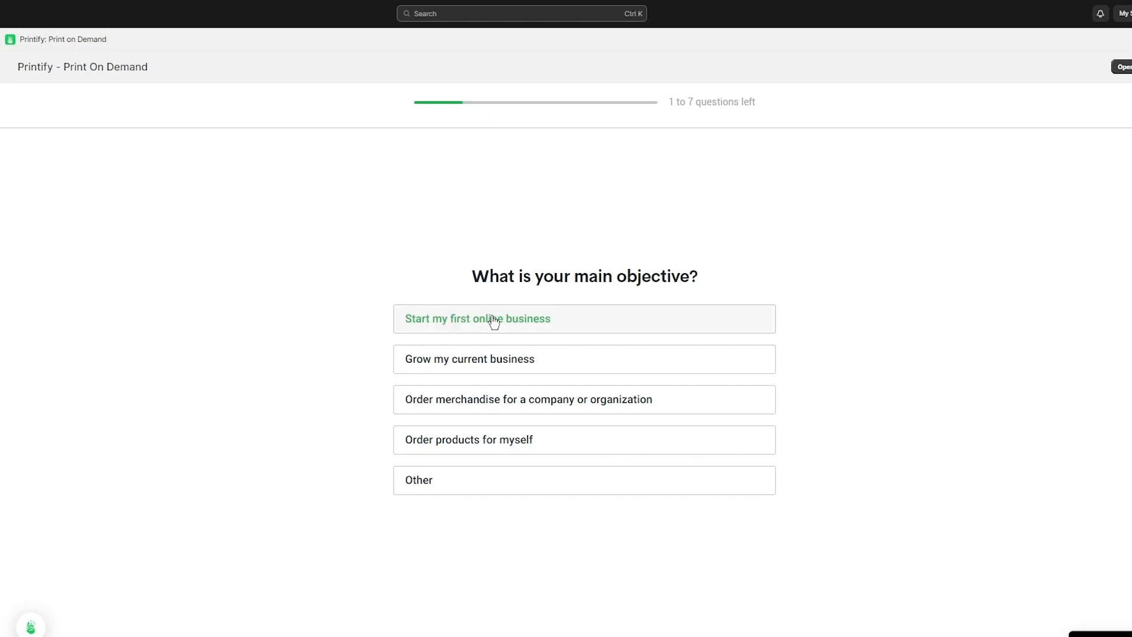
pyautogui.click(521, 318)
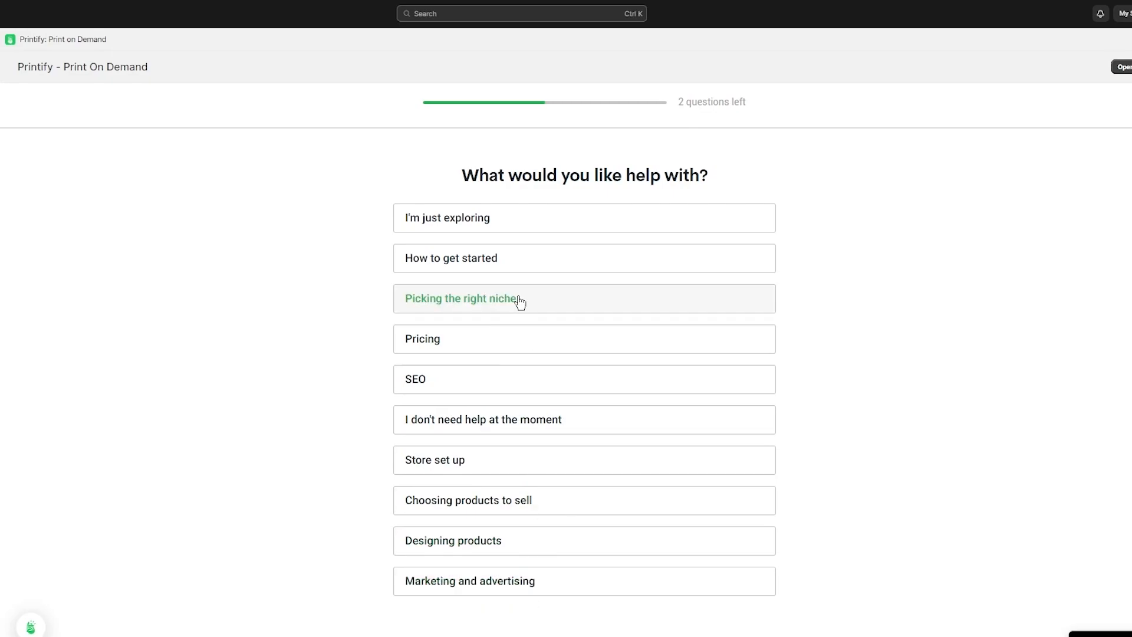
pyautogui.click(535, 219)
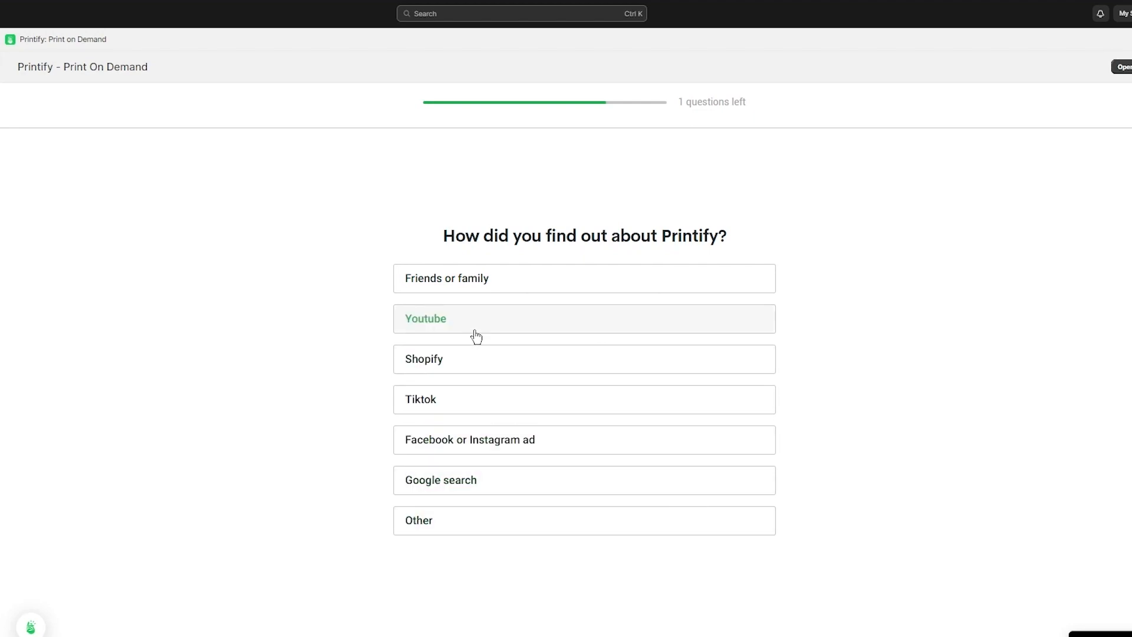
pyautogui.click(502, 331)
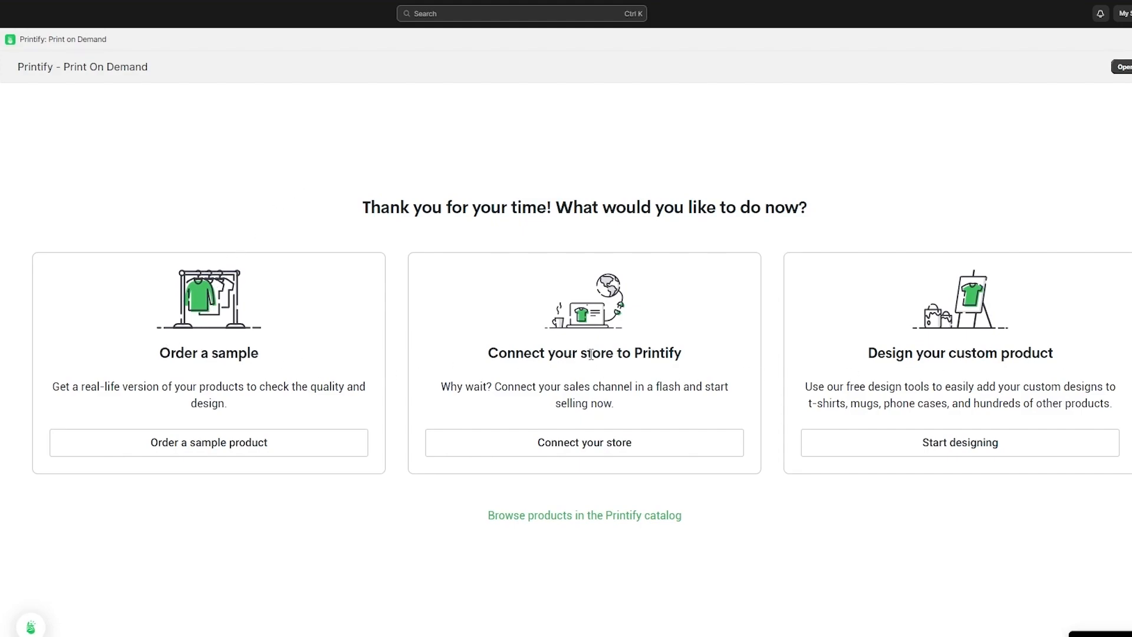
# Open the Printify catalog and examine its featured categories, merchant-approved items and high earning products
pyautogui.click(620, 520)
pyautogui.scroll(-15, 539, 384)
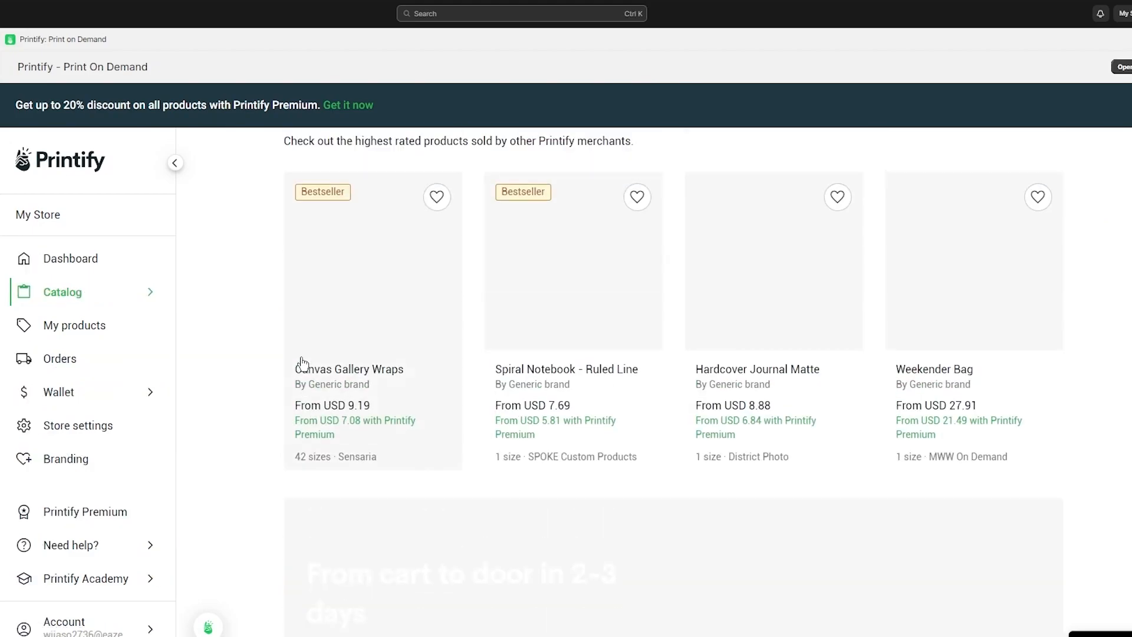
pyautogui.scroll(-5, 298, 283)
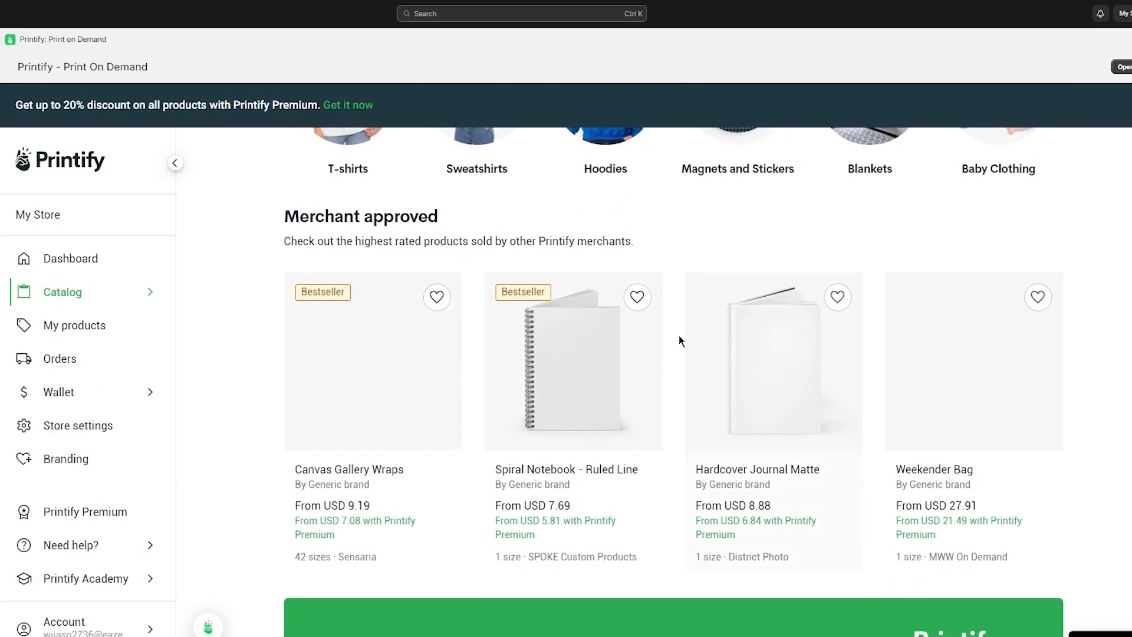
pyautogui.scroll(-7, 382, 342)
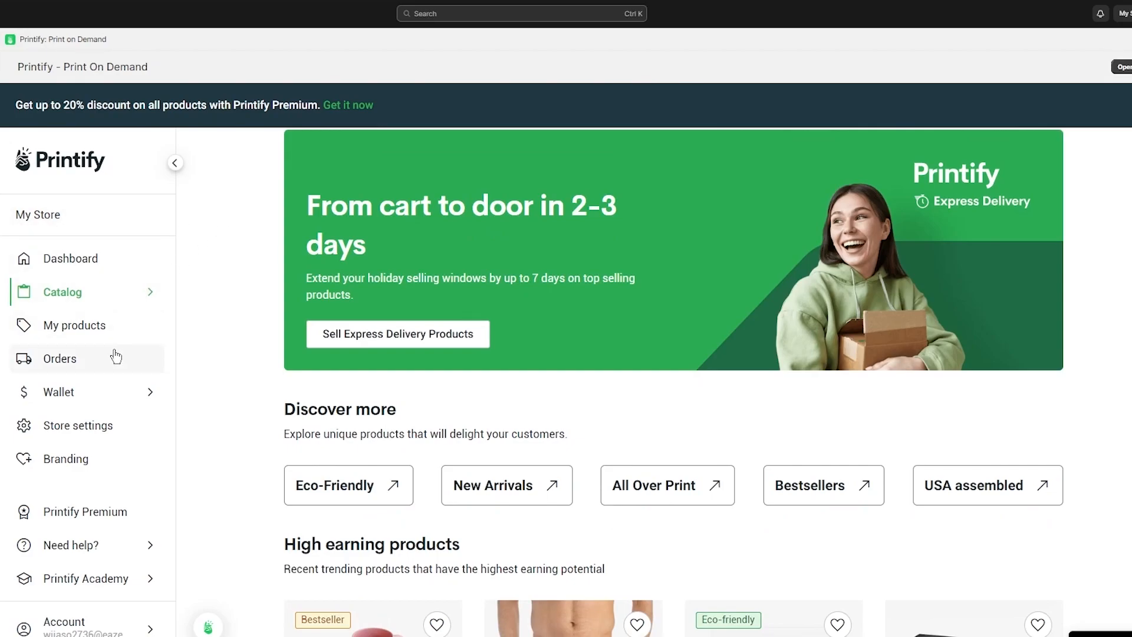
pyautogui.scroll(-1, 127, 400)
pyautogui.scroll(-3, 124, 412)
pyautogui.scroll(-1, 100, 442)
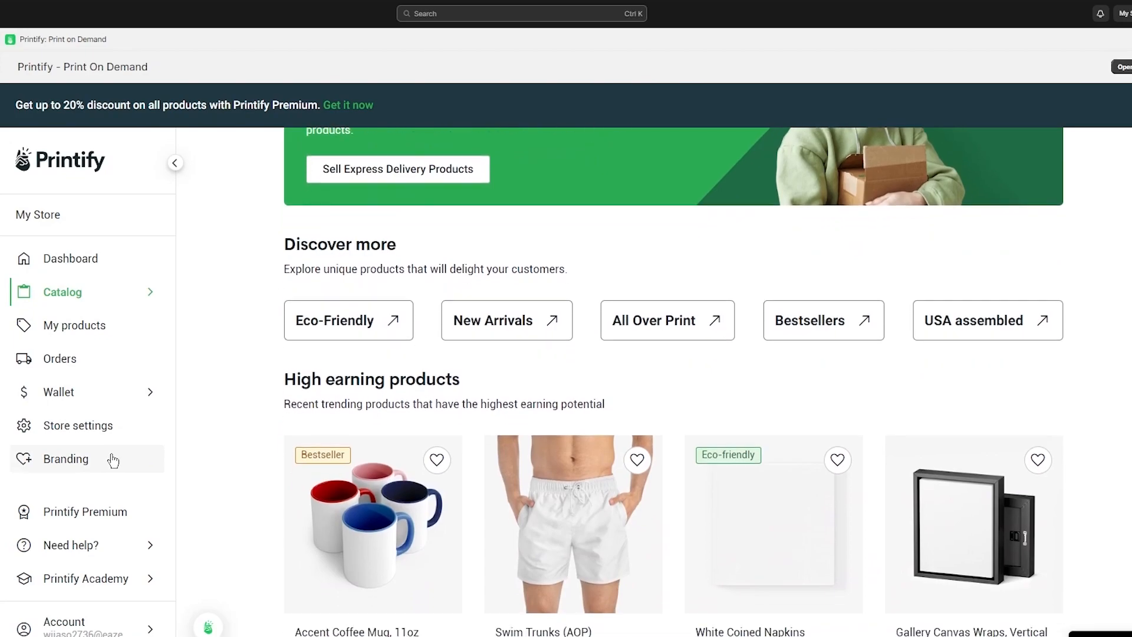
# Check the Printify Connect section of the store settings and save the store name as My Store
pyautogui.click(69, 423)
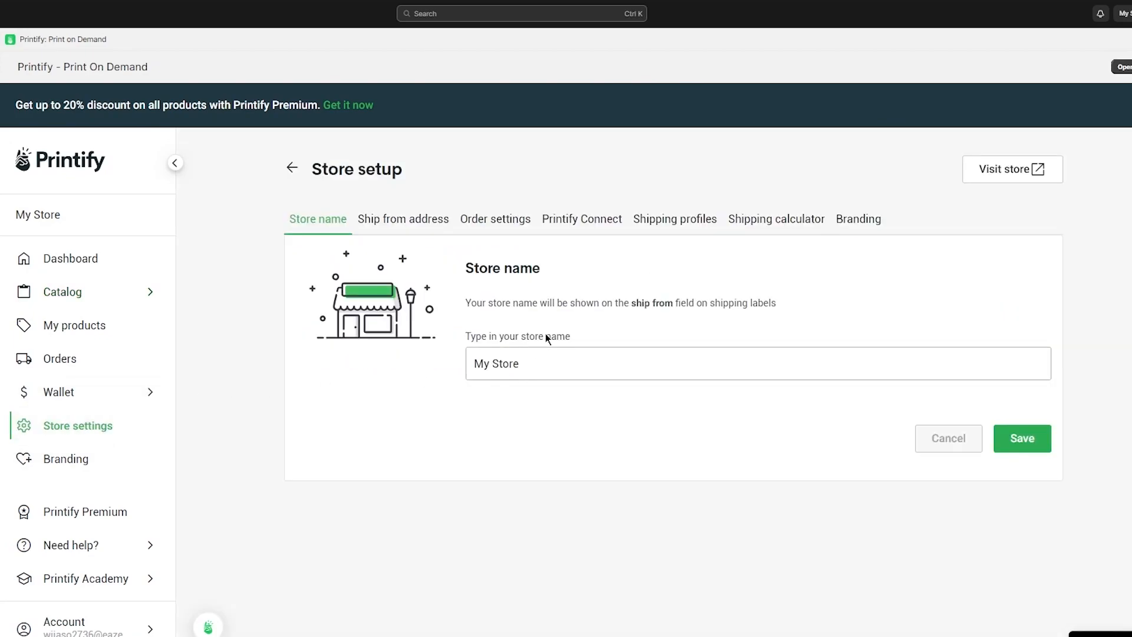
pyautogui.click(590, 226)
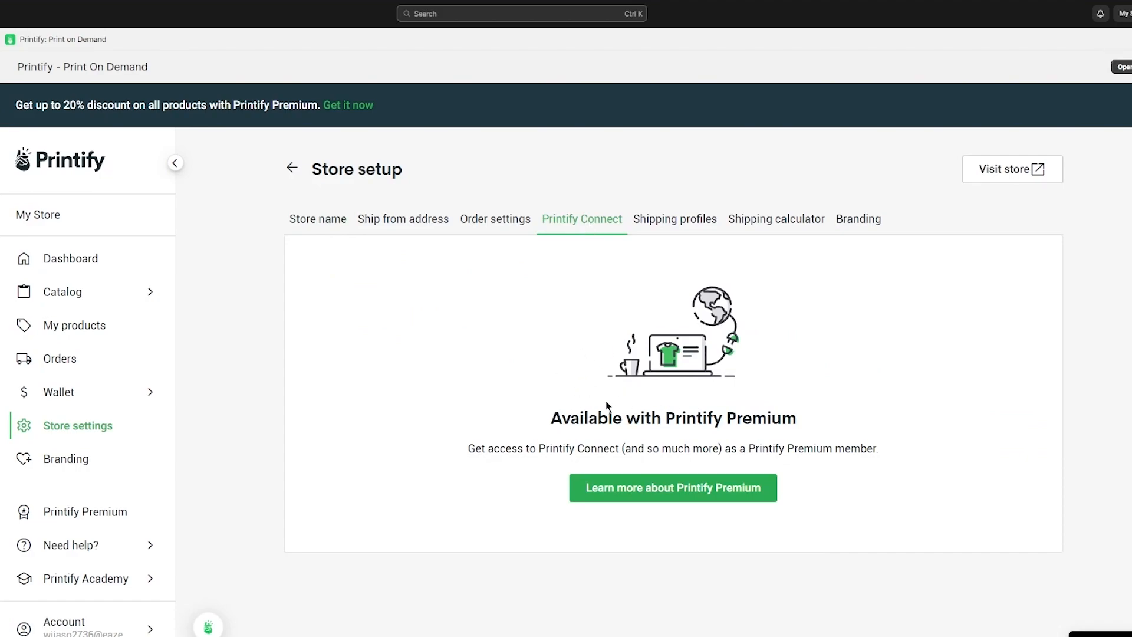
pyautogui.click(314, 230)
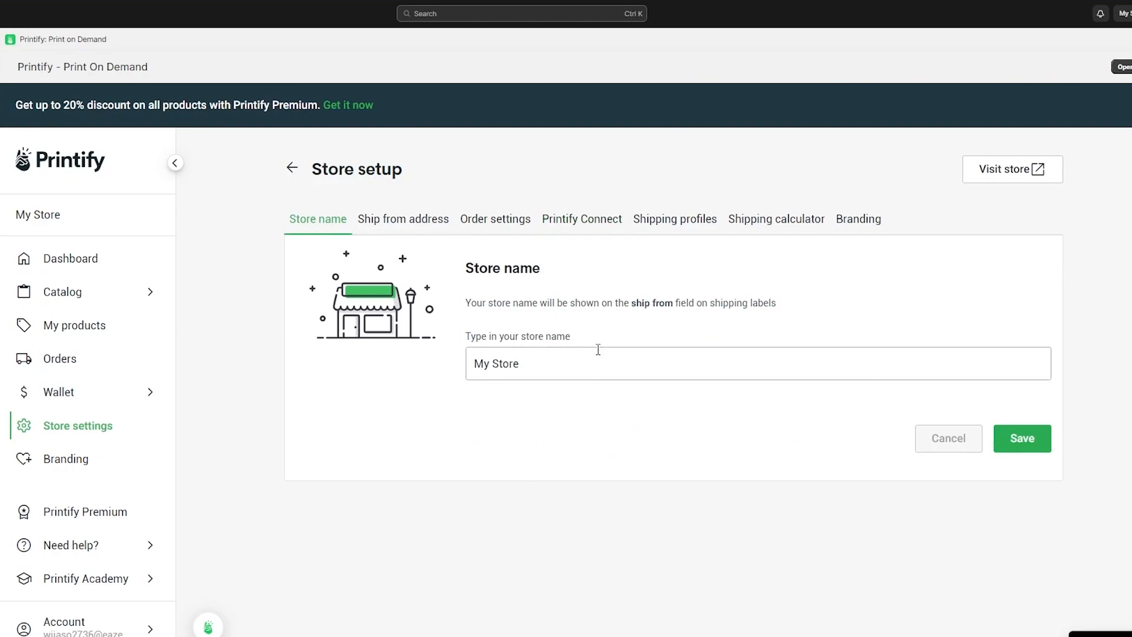
pyautogui.moveTo(621, 351); pyautogui.dragTo(416, 357)
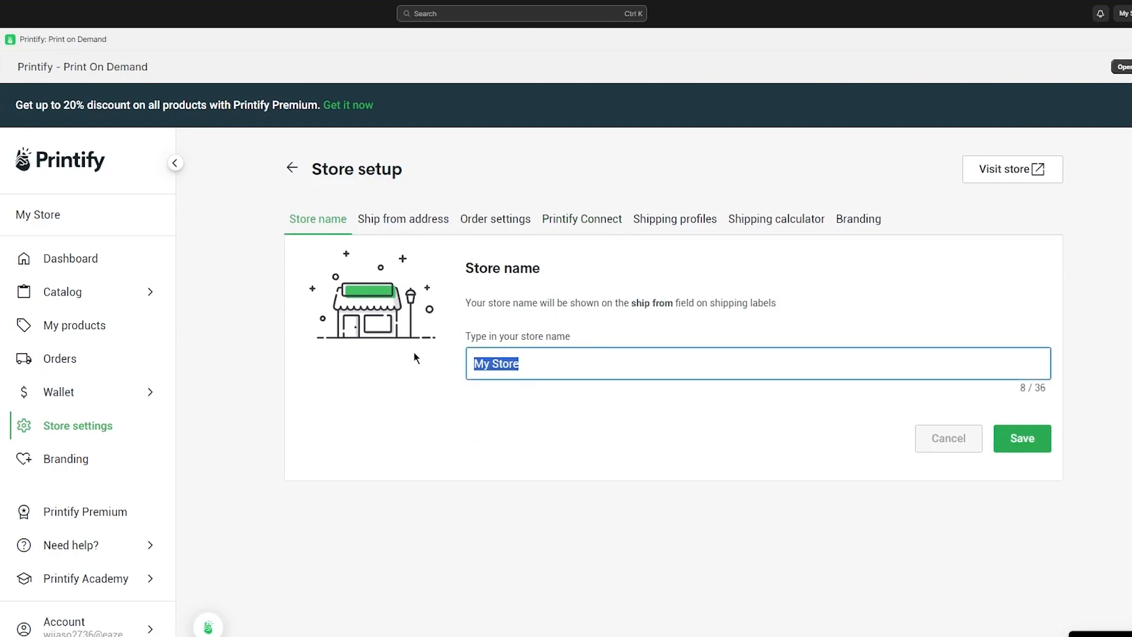
pyautogui.click(604, 398)
pyautogui.click(1008, 437)
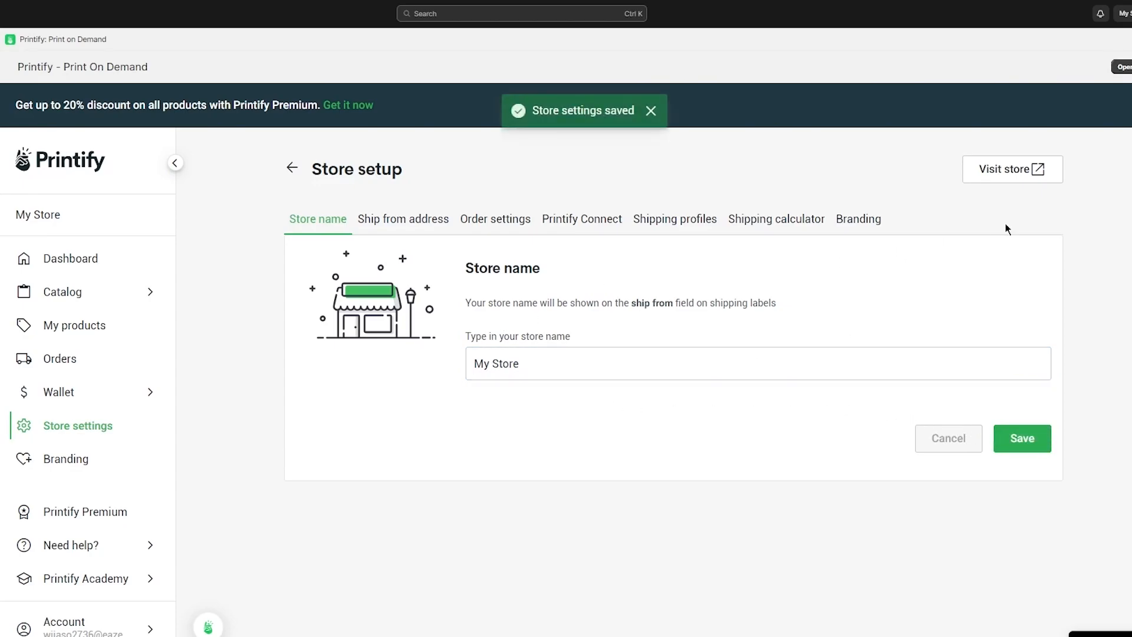
# Visit the connected storefront and return to Printify's My Stores overview
pyautogui.click(997, 176)
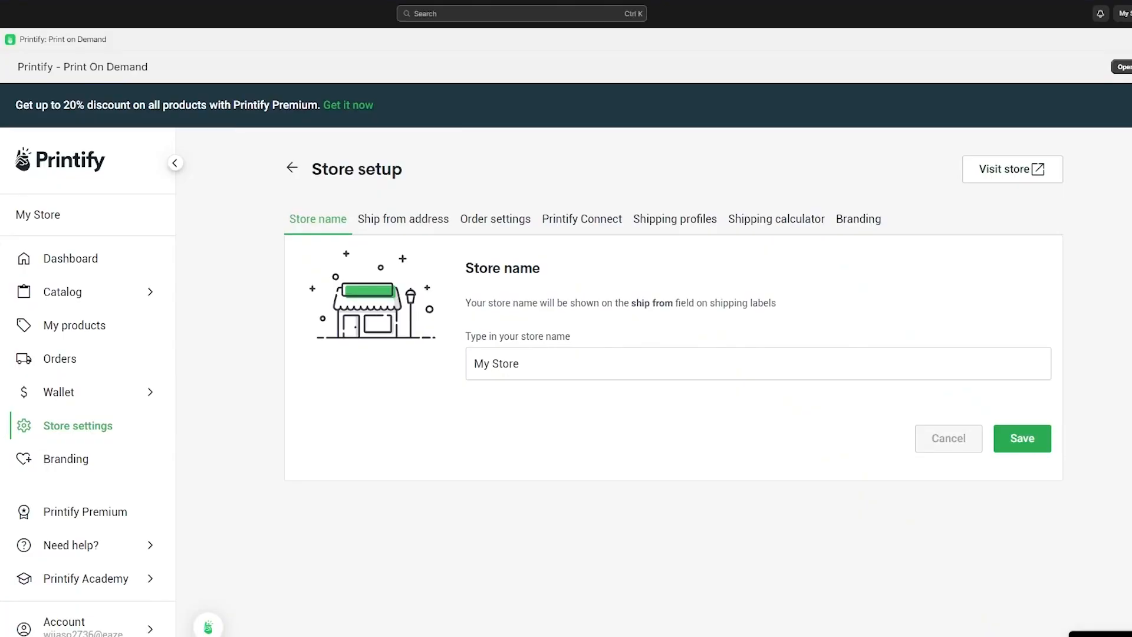
pyautogui.click(292, 168)
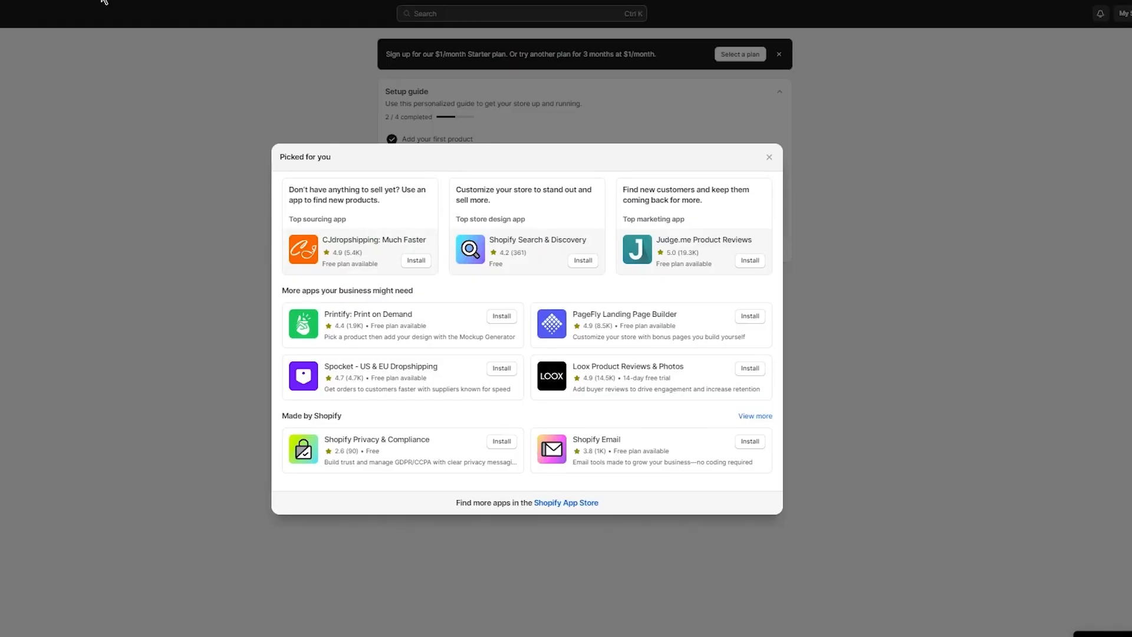
pyautogui.click(224, 179)
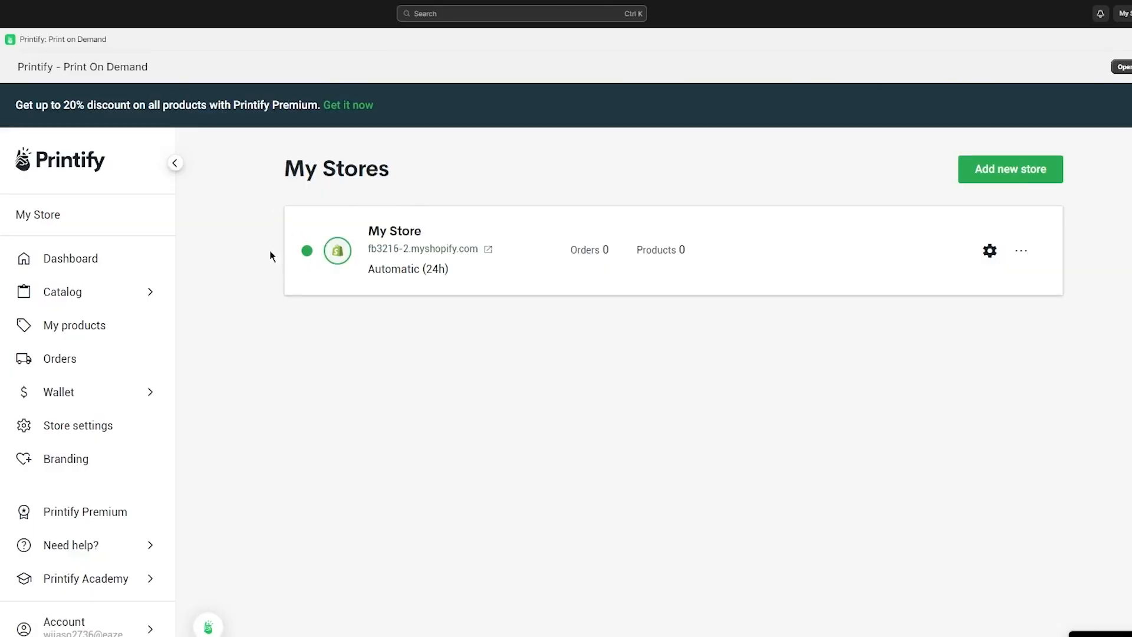
# Open the Sweatshirts category under Men's Clothing in the Printify catalog
pyautogui.click(143, 304)
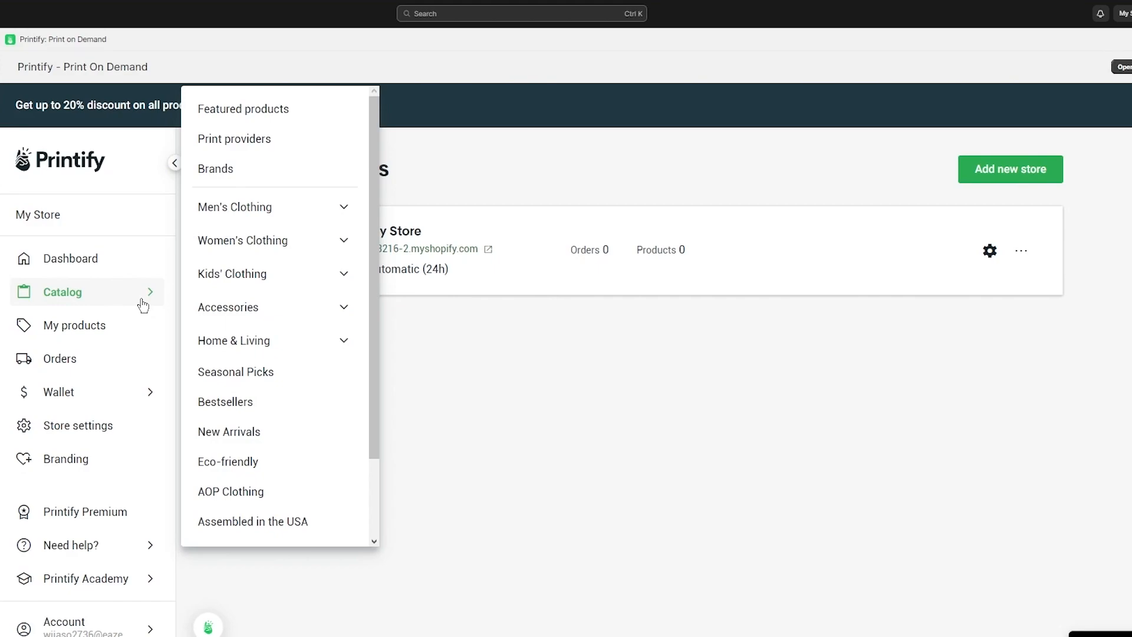
pyautogui.click(242, 208)
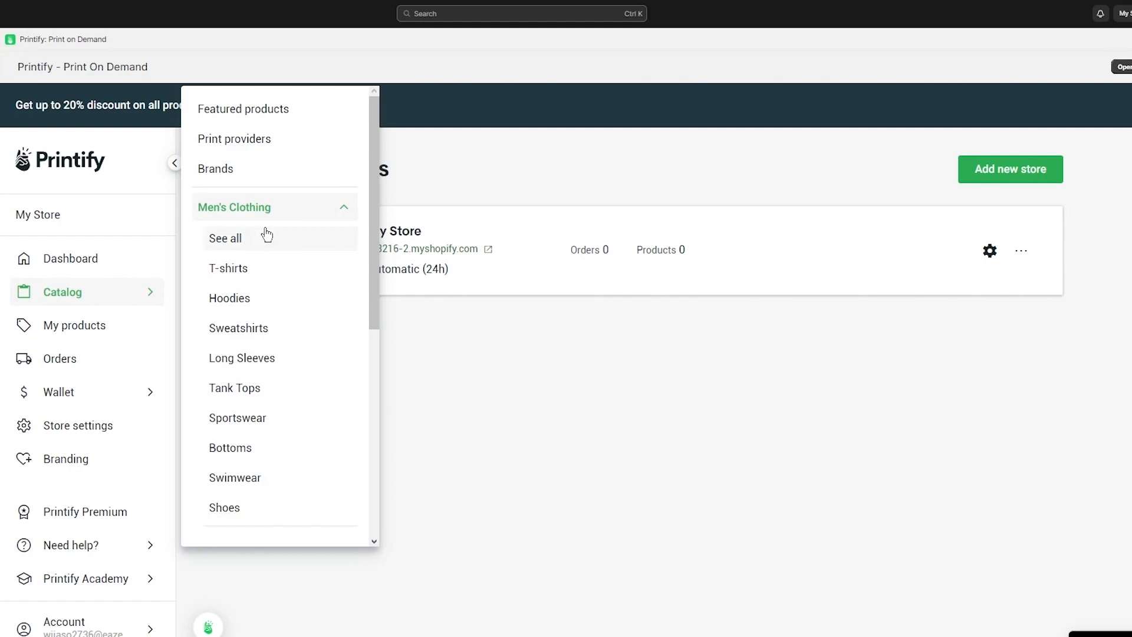
pyautogui.scroll(-2, 301, 249)
pyautogui.scroll(3, 286, 223)
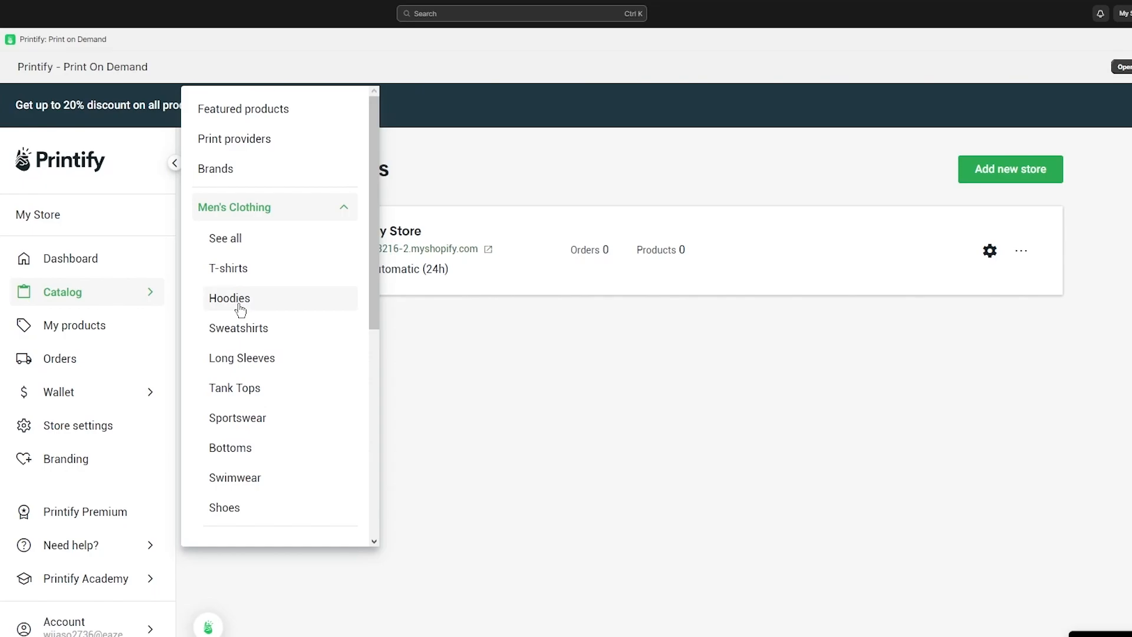
pyautogui.click(246, 327)
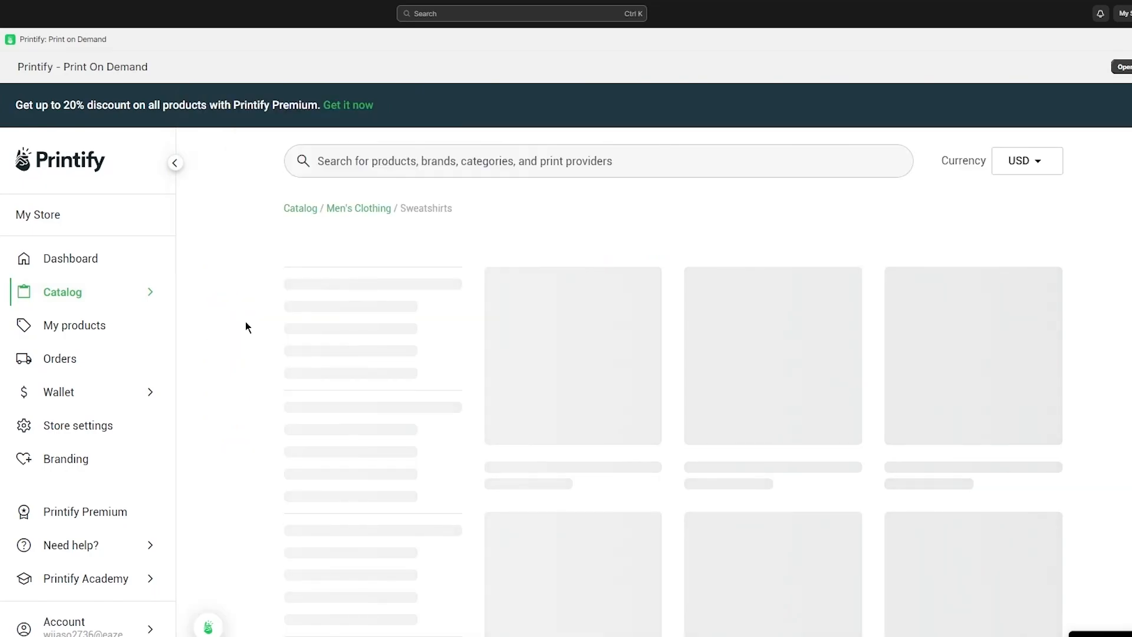
# Browse the men's sweatshirts aimed at the USA market and open Gildan's Unisex Heavy Blend Crewneck Sweatshirt
pyautogui.scroll(-2, 495, 266)
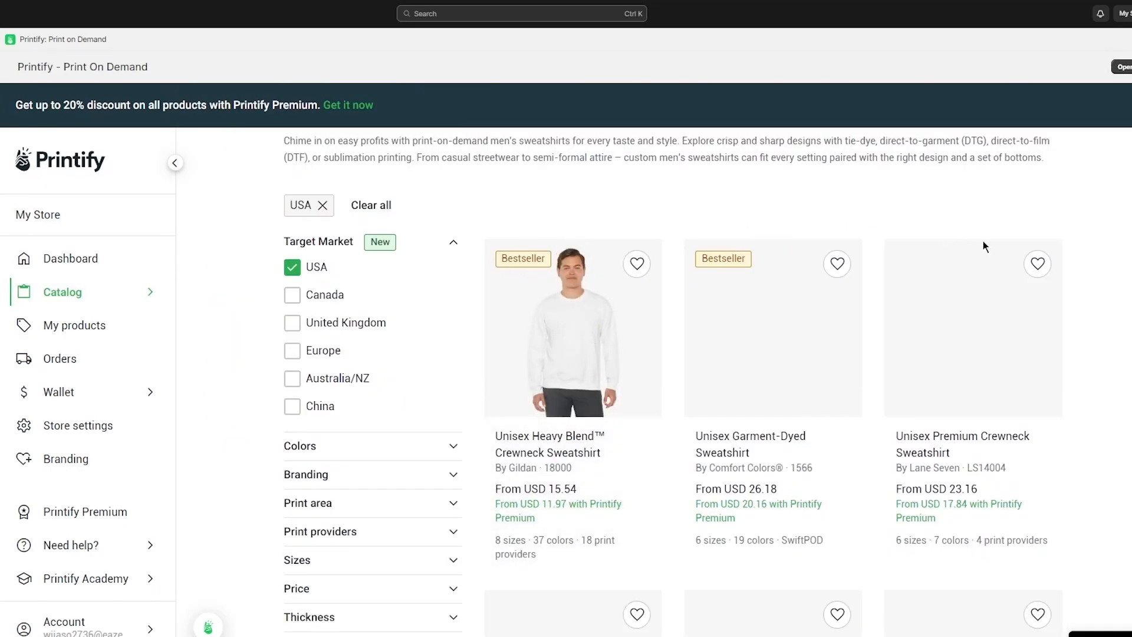
pyautogui.scroll(-5, 822, 324)
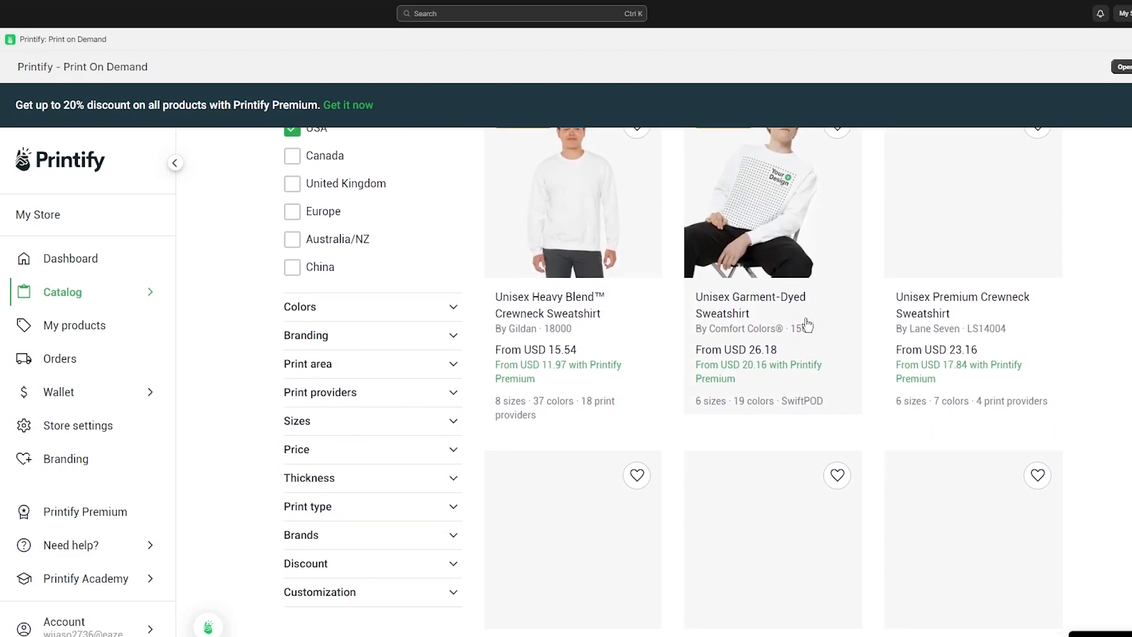
pyautogui.scroll(5, 635, 302)
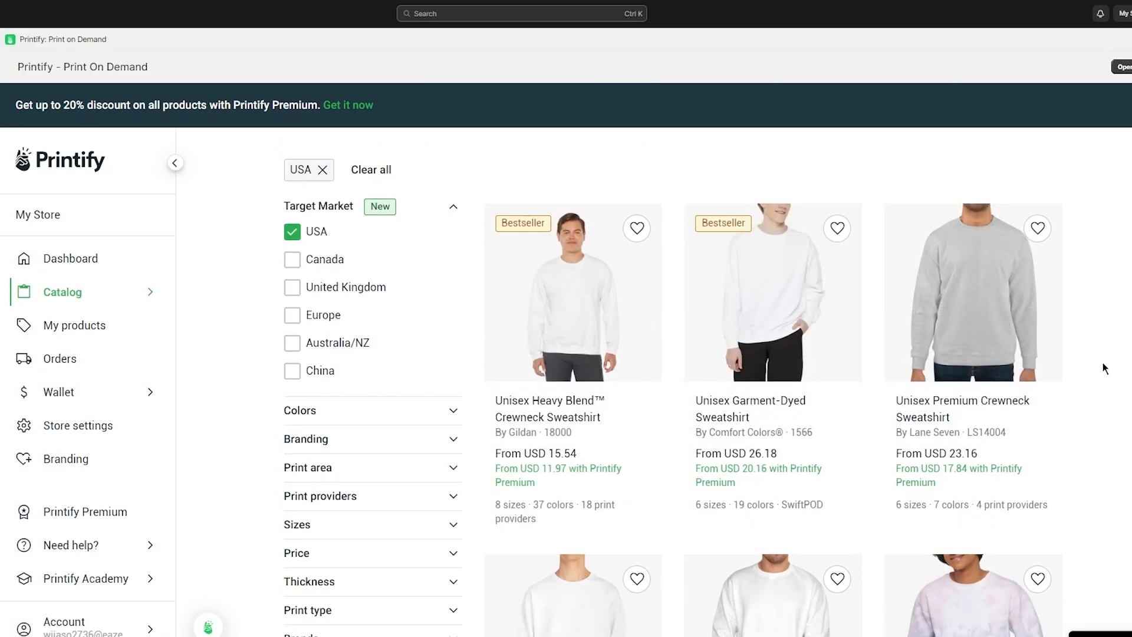
pyautogui.scroll(-5, 1077, 368)
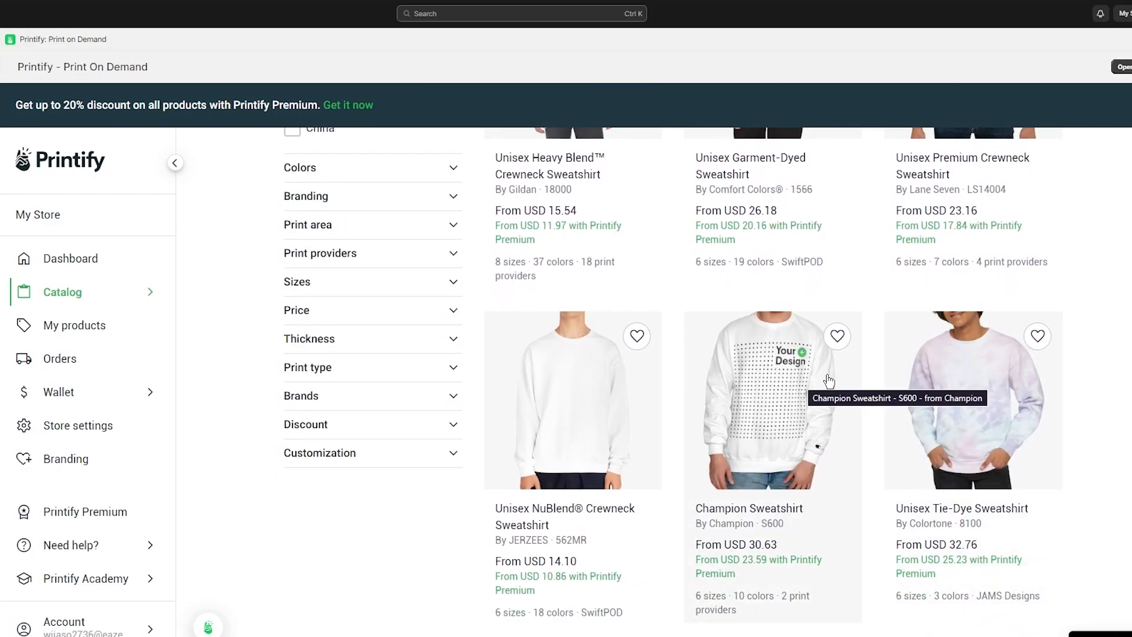
pyautogui.scroll(-5, 491, 422)
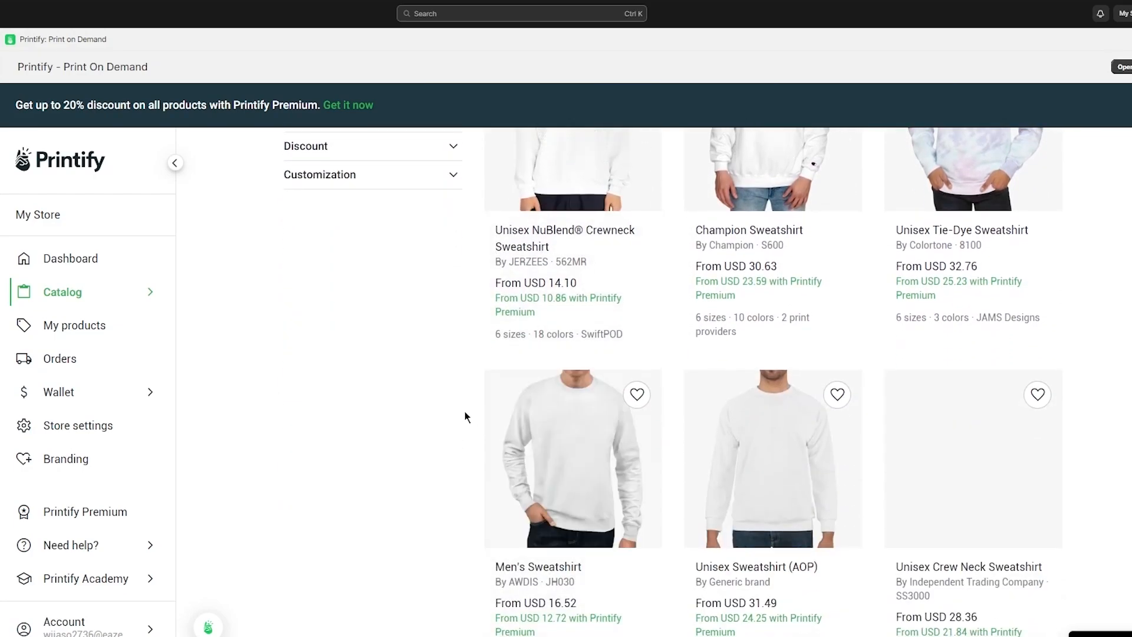
pyautogui.scroll(10, 465, 413)
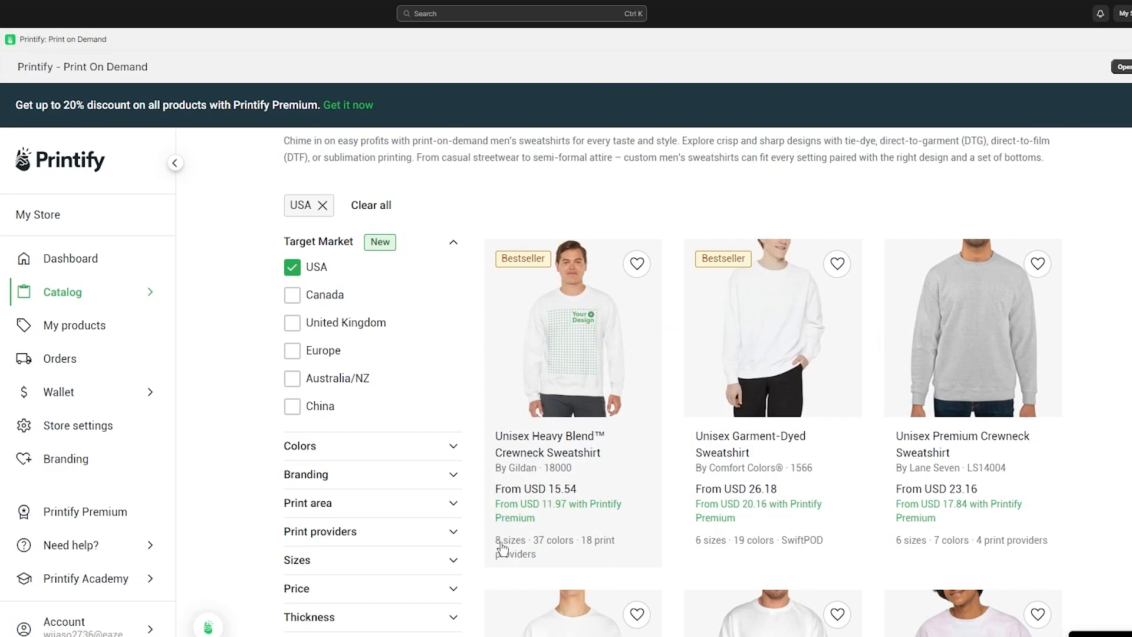
pyautogui.click(557, 384)
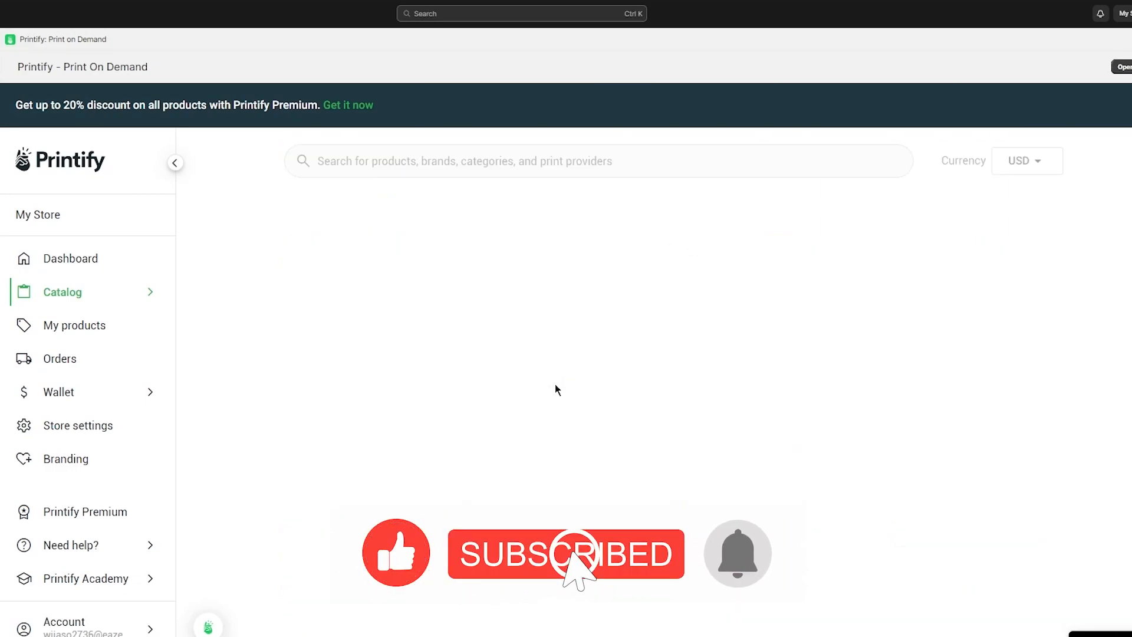
# Review the sweatshirt's photos, key features, care instructions and size guide, and start designing it with Printify Choice
pyautogui.scroll(-3, 596, 349)
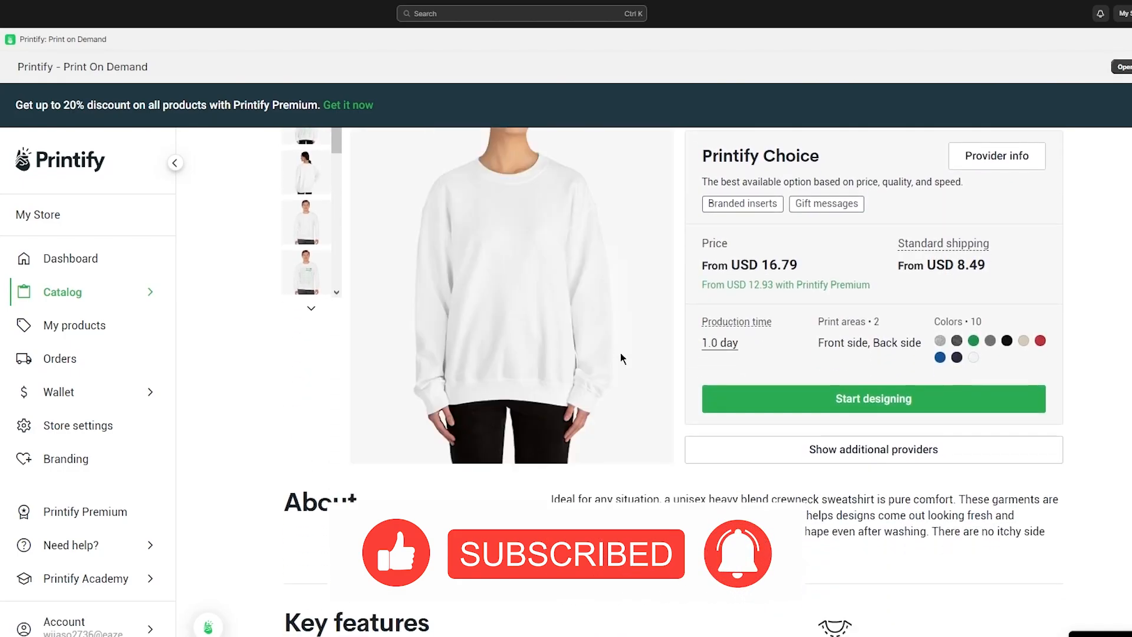
pyautogui.scroll(3, 621, 354)
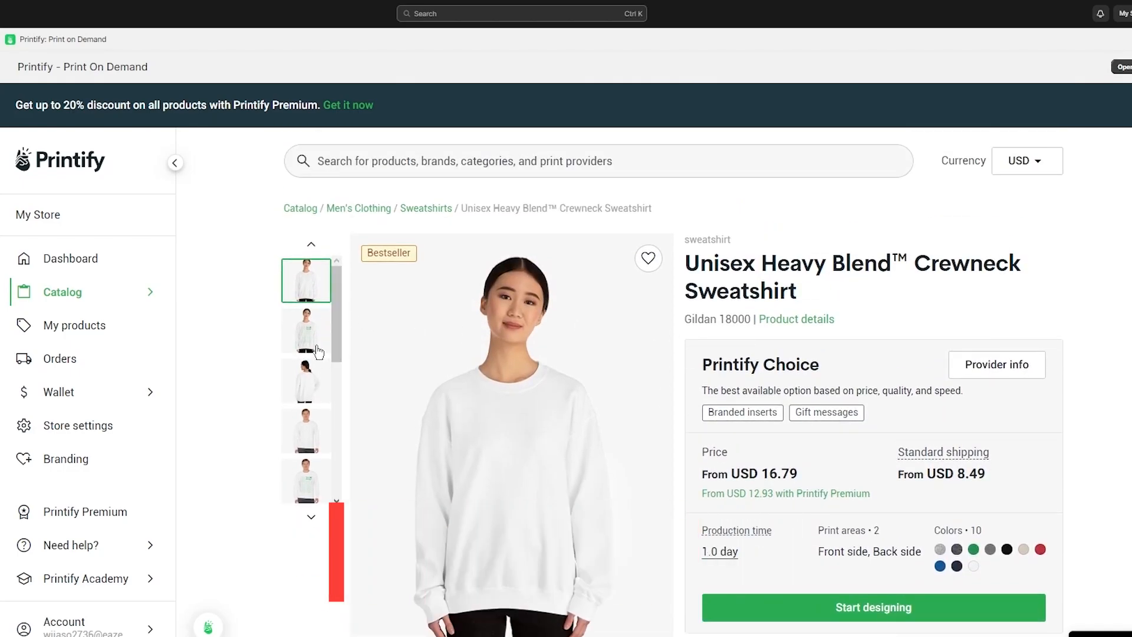
pyautogui.scroll(-7, 867, 416)
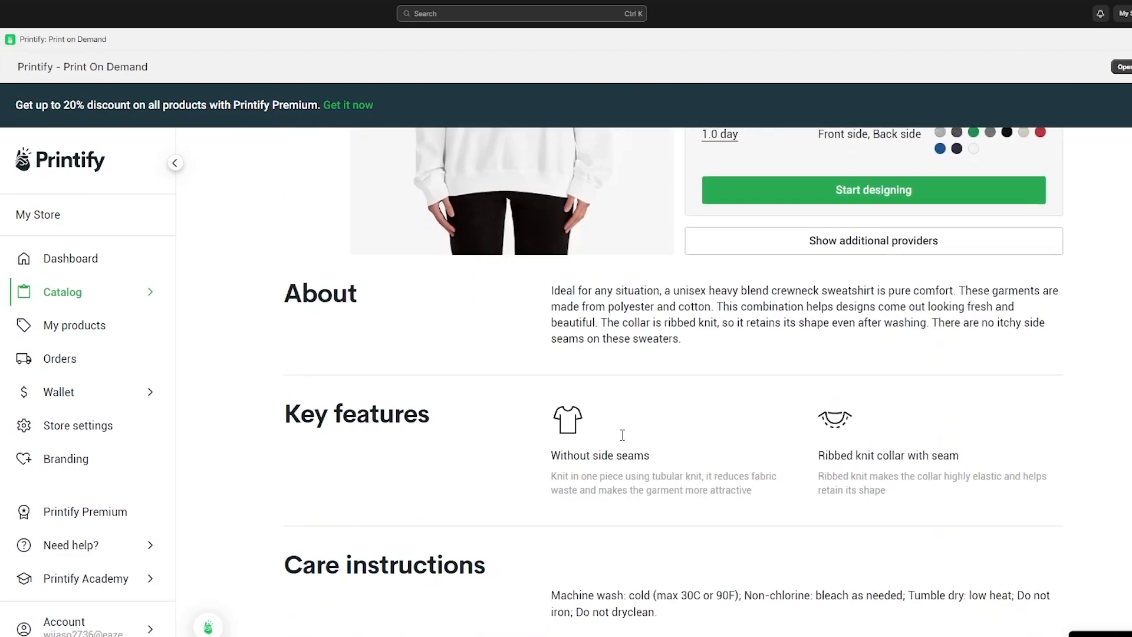
pyautogui.scroll(-2, 528, 375)
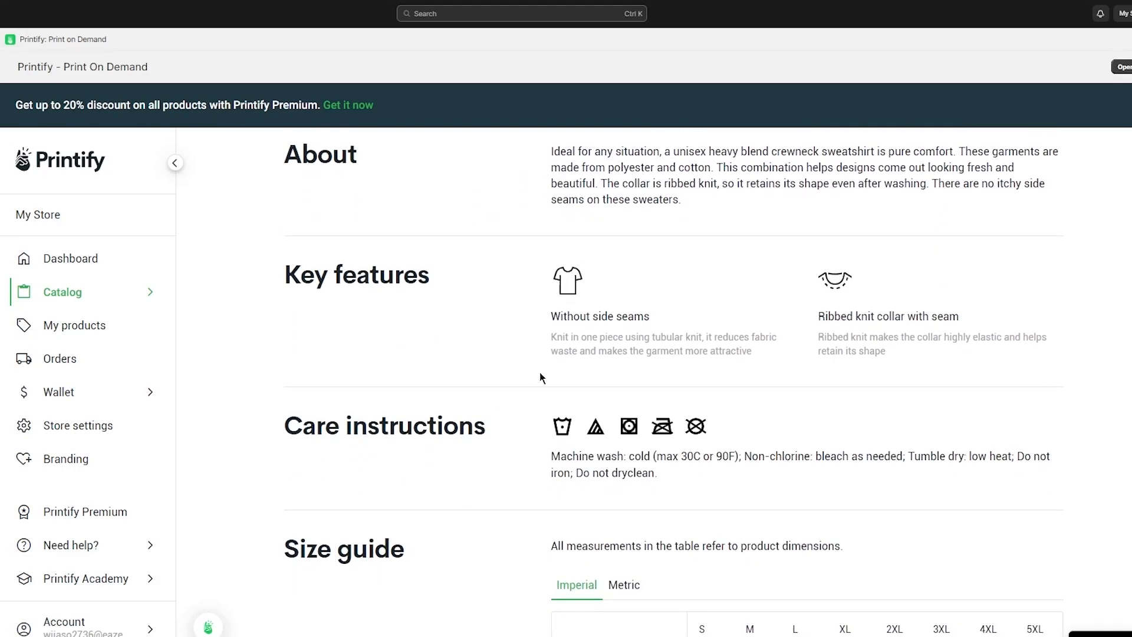
pyautogui.scroll(-10, 578, 423)
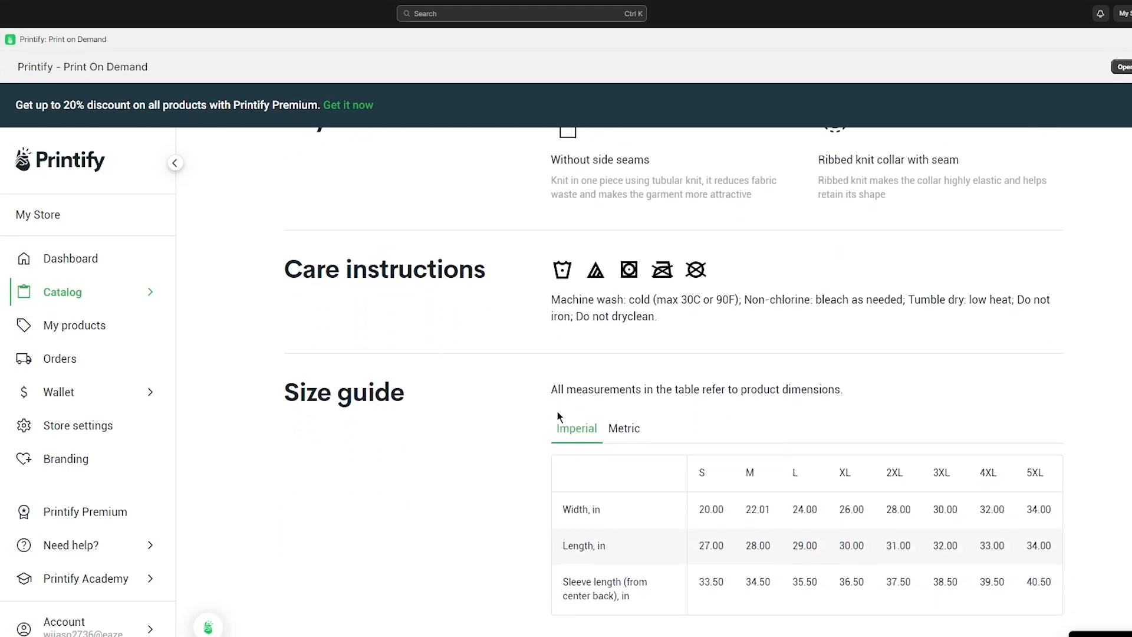
pyautogui.scroll(18, 463, 411)
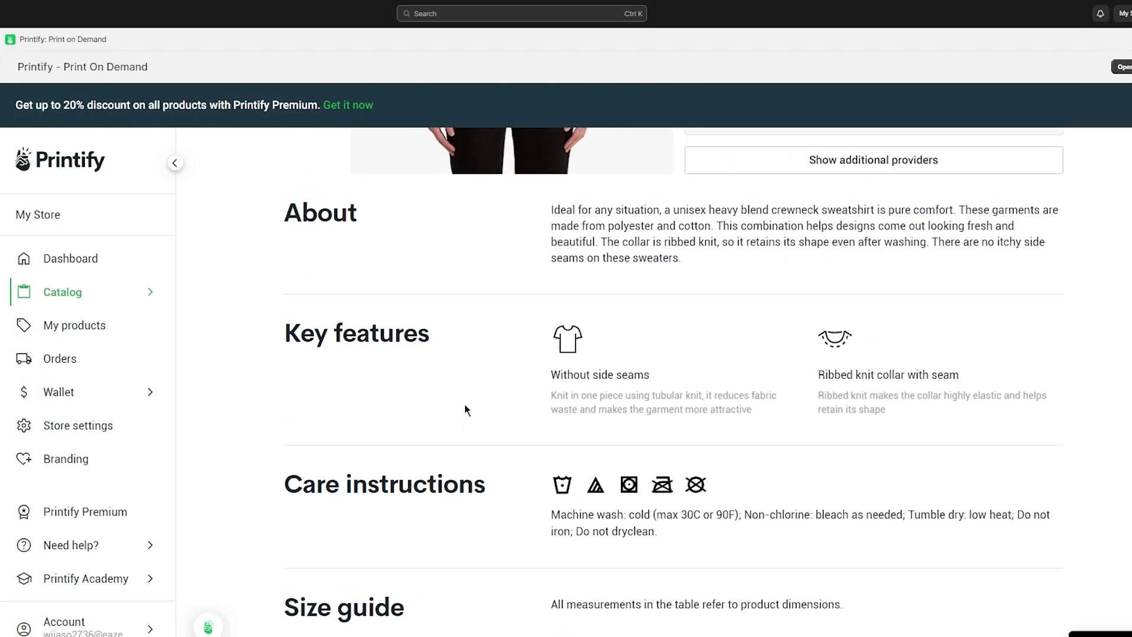
pyautogui.scroll(-1, 671, 410)
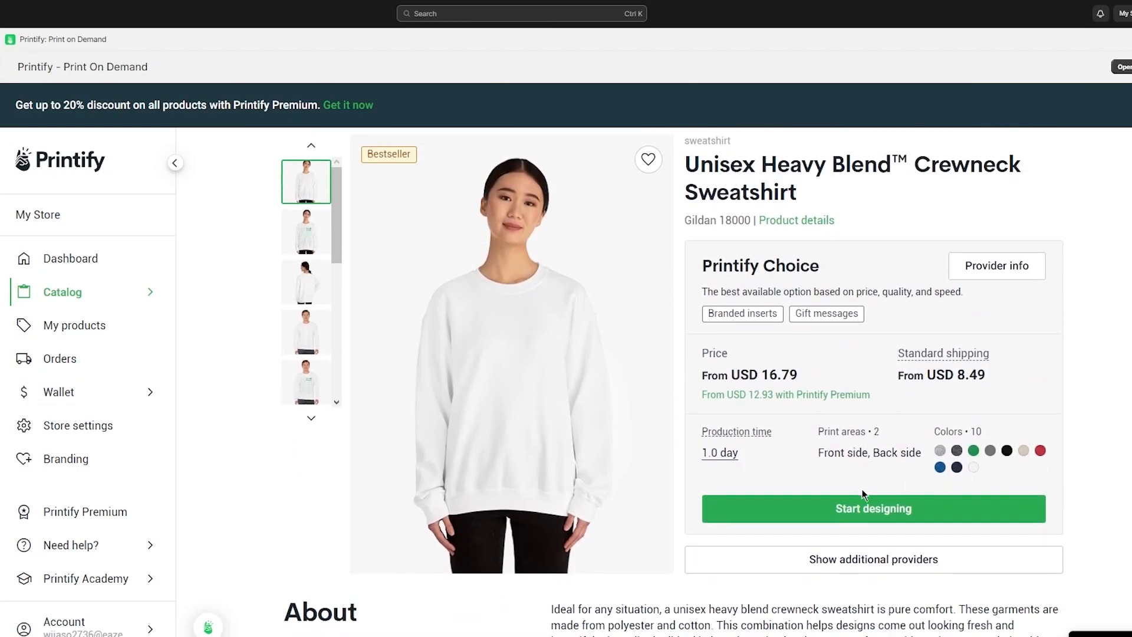
pyautogui.click(870, 511)
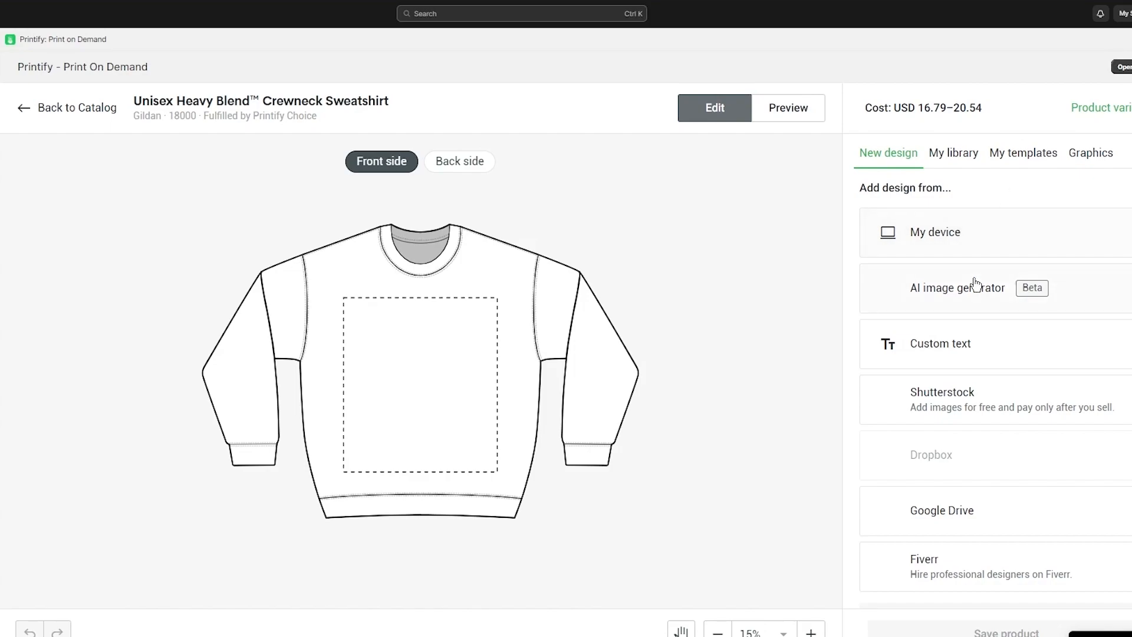
# Open the AI image generator, set the style to Analog Film and enter the prompt "aesthetic 90's themed new york square"
pyautogui.click(961, 316)
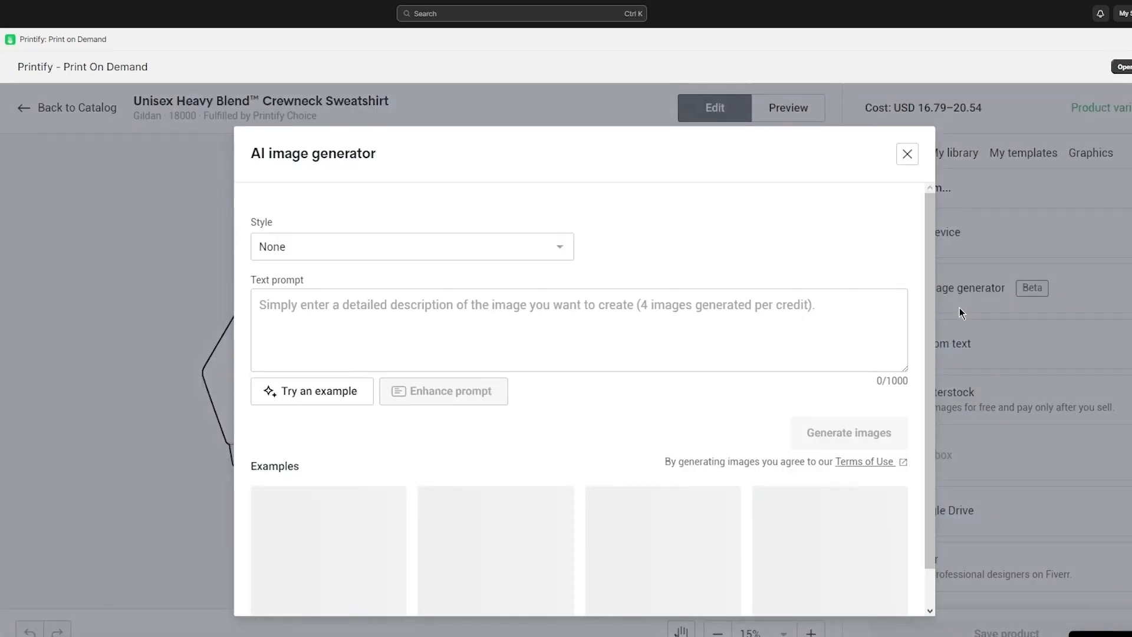
pyautogui.click(350, 248)
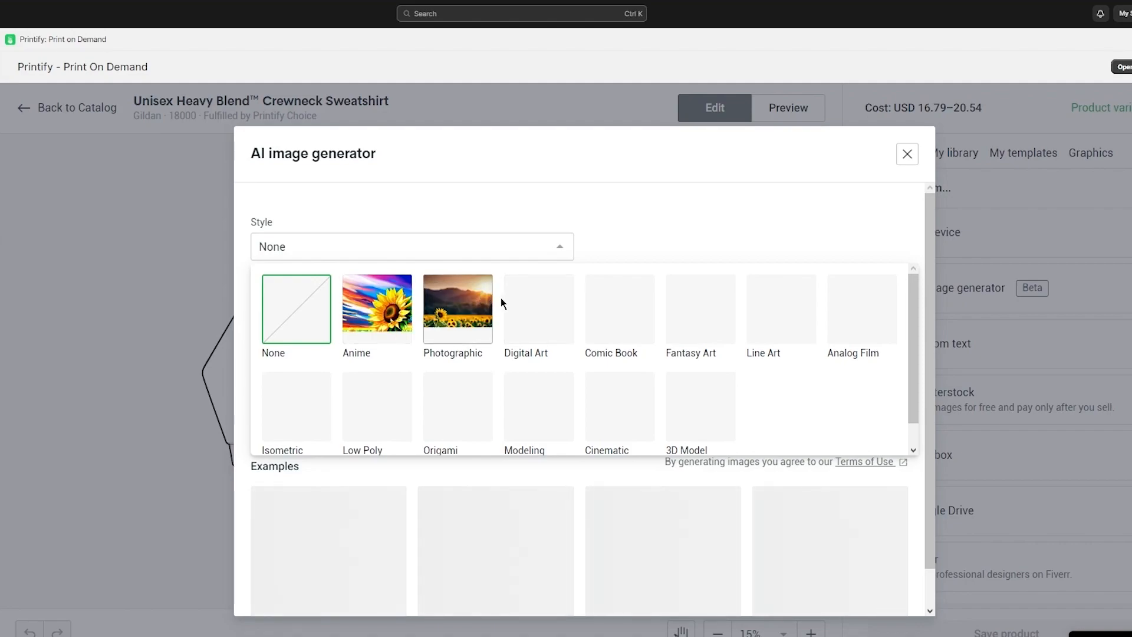
pyautogui.click(845, 286)
pyautogui.click(620, 292)
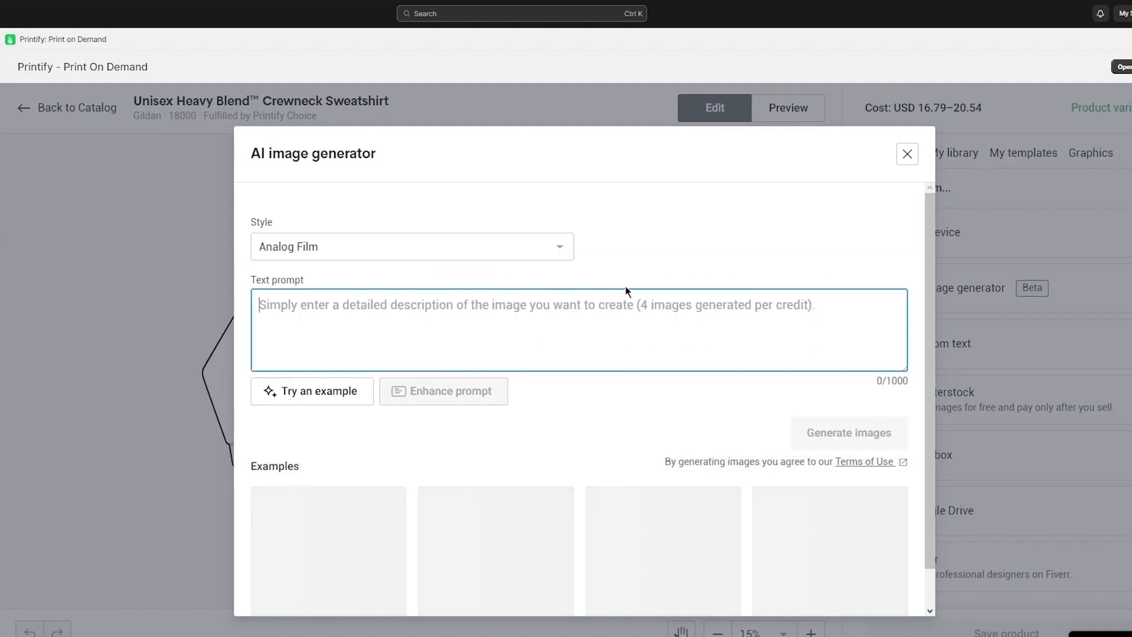
pyautogui.write("aesthetic 90's themed n")
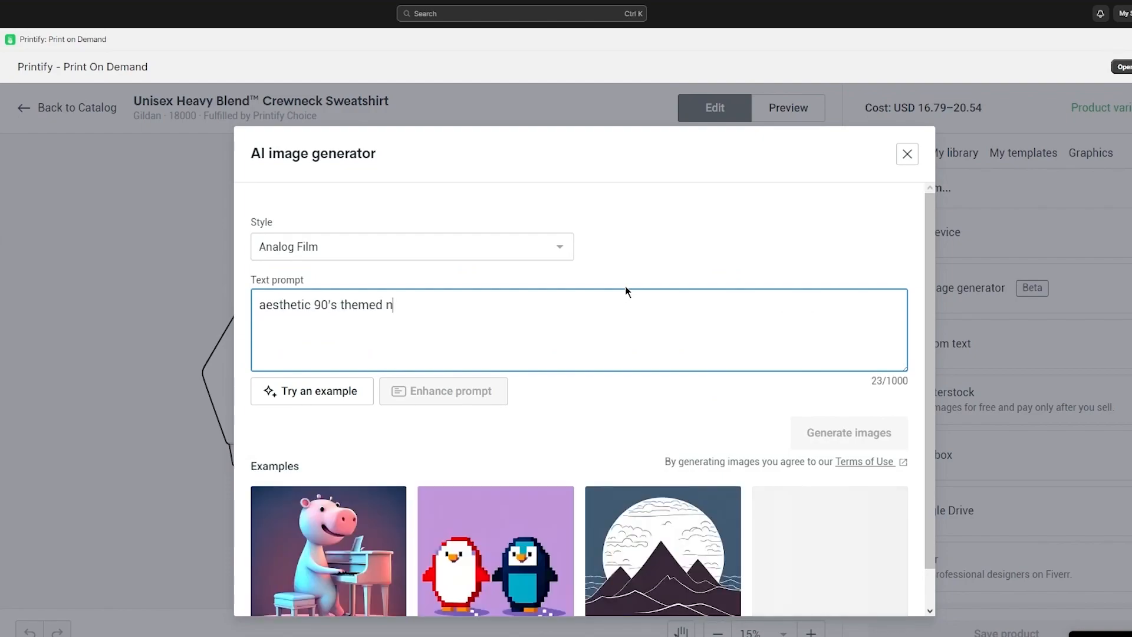
pyautogui.write('ew york square')
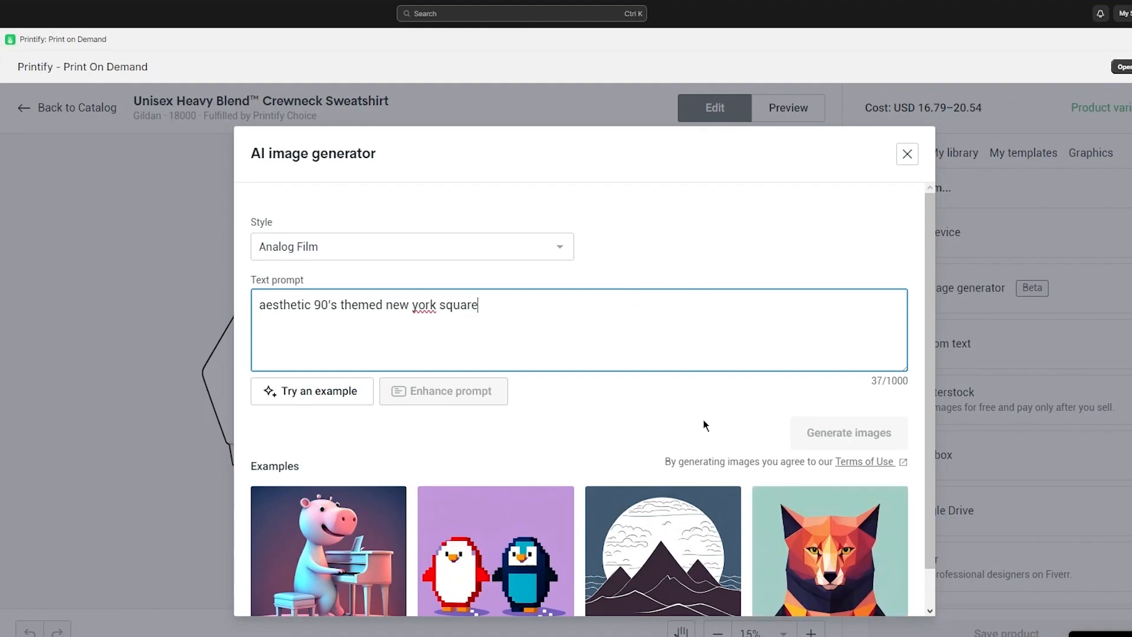
# Generate images from the prompt and place the second generated picture on the front side of the sweatshirt
pyautogui.click(709, 445)
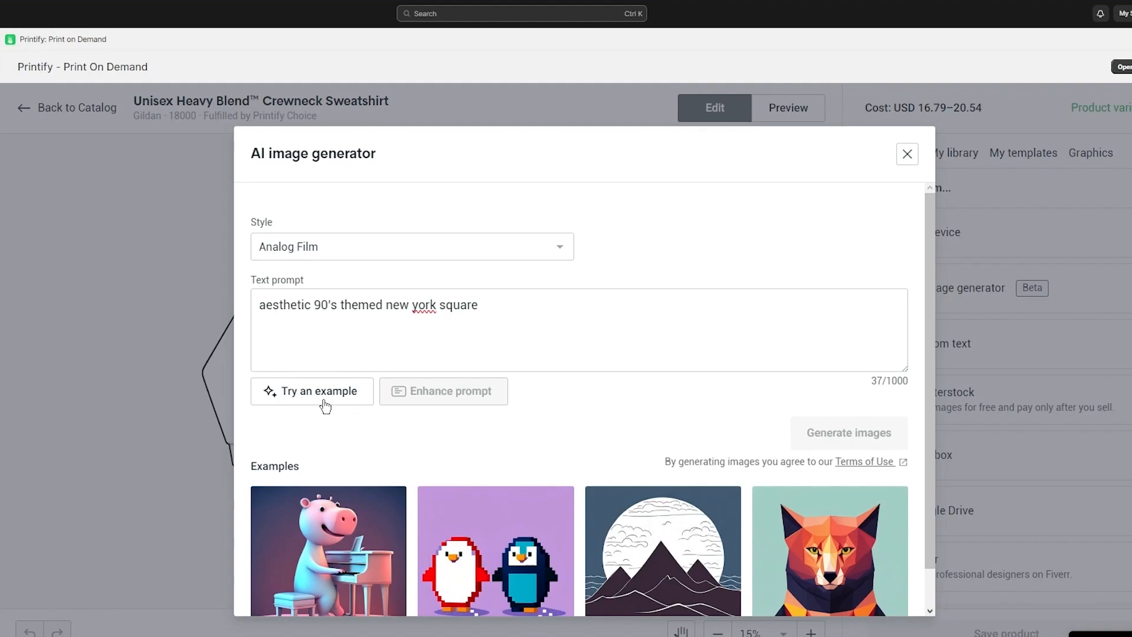
pyautogui.click(475, 301)
pyautogui.scroll(-1, 546, 374)
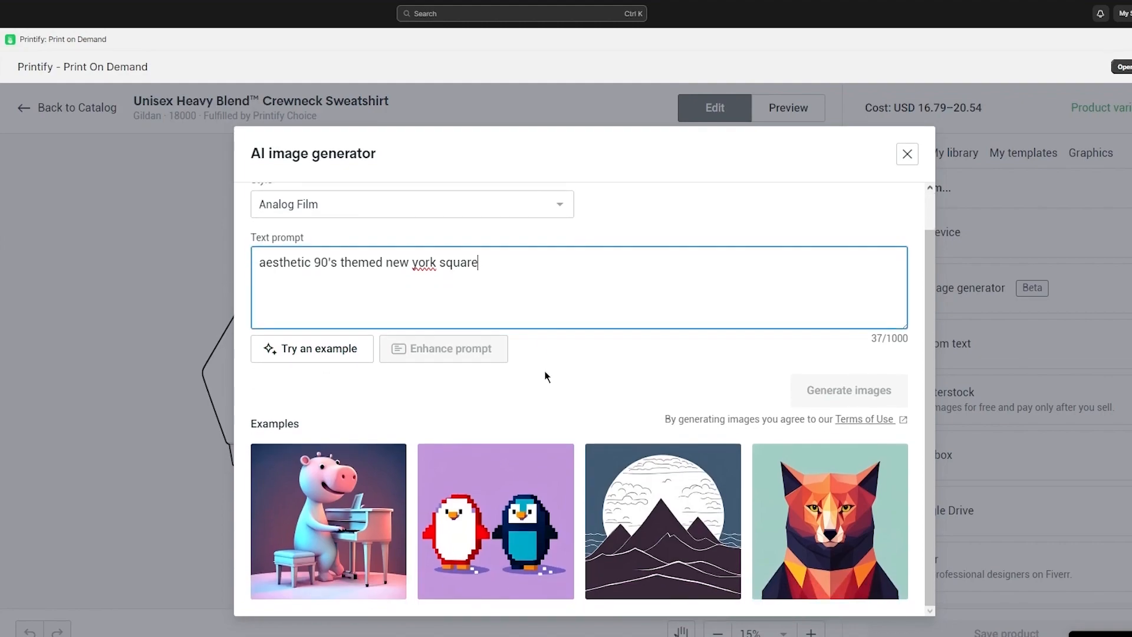
pyautogui.moveTo(858, 403); pyautogui.dragTo(783, 328)
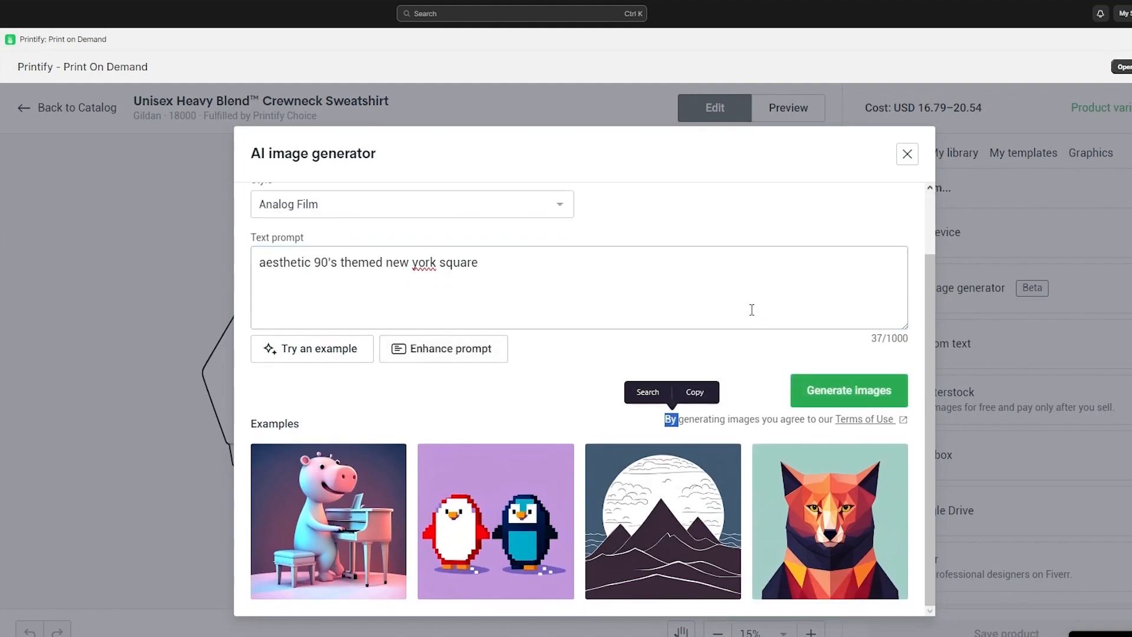
pyautogui.click(862, 392)
pyautogui.click(472, 401)
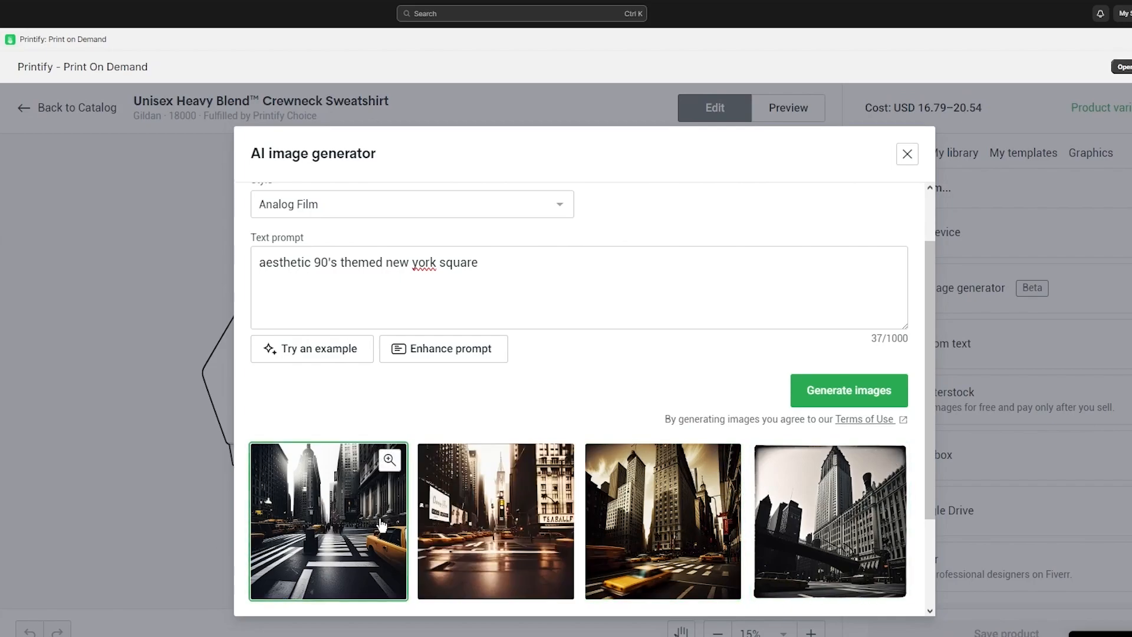
pyautogui.click(481, 525)
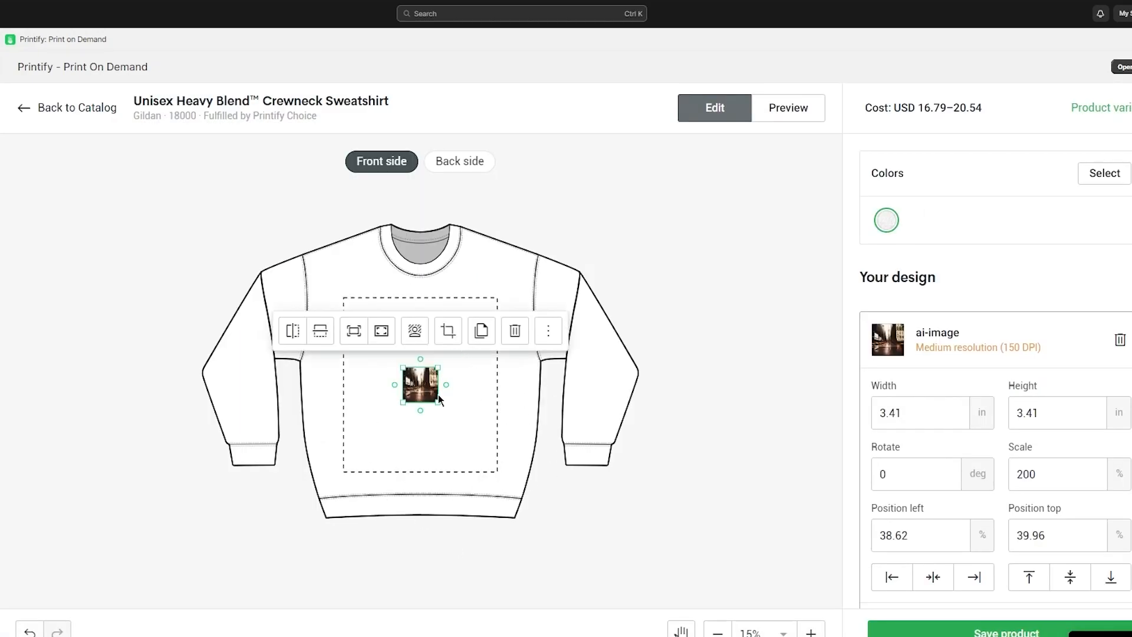
# Enlarge the AI image to about 14.8 by 14.8 in across the front print area, and delete it from the design
pyautogui.moveTo(438, 368); pyautogui.dragTo(496, 309)
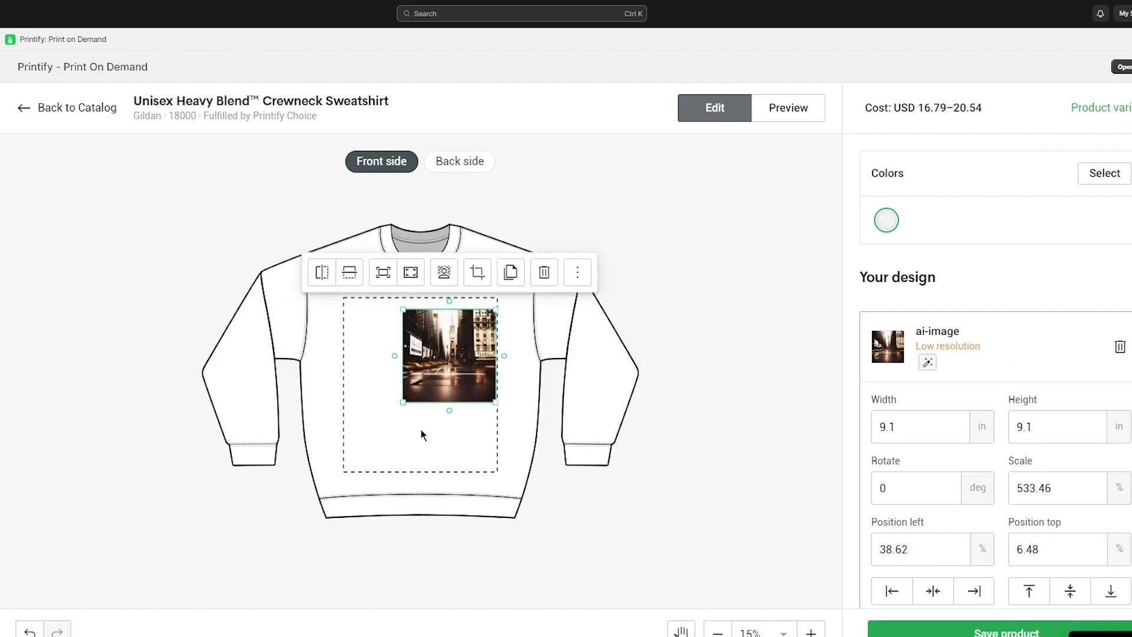
pyautogui.moveTo(406, 403); pyautogui.dragTo(356, 467)
pyautogui.click(561, 353)
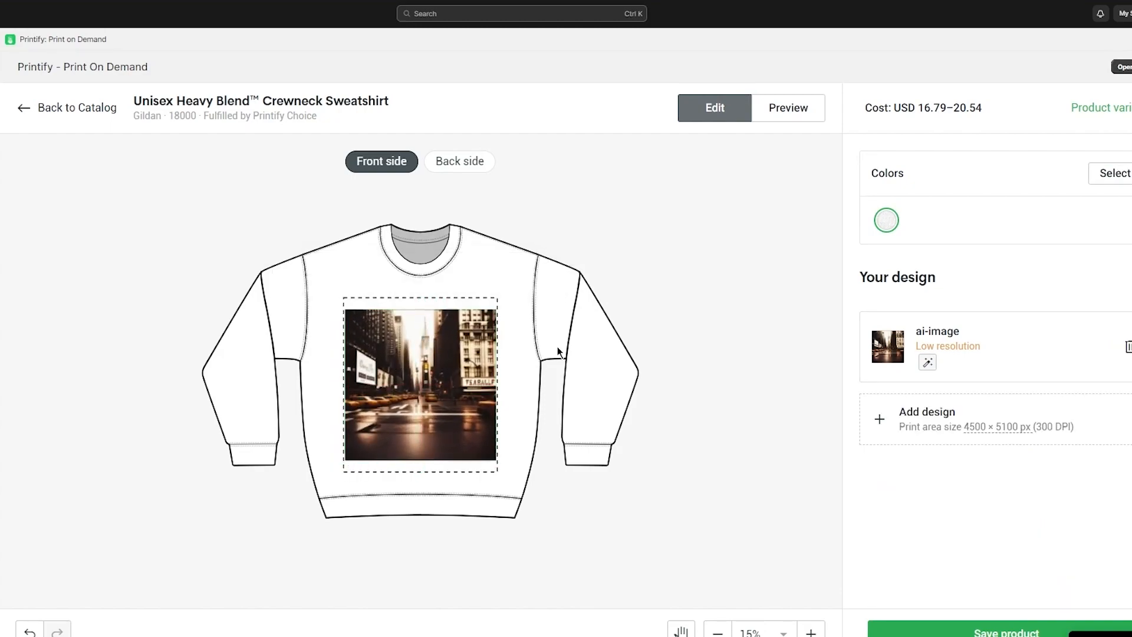
pyautogui.click(435, 407)
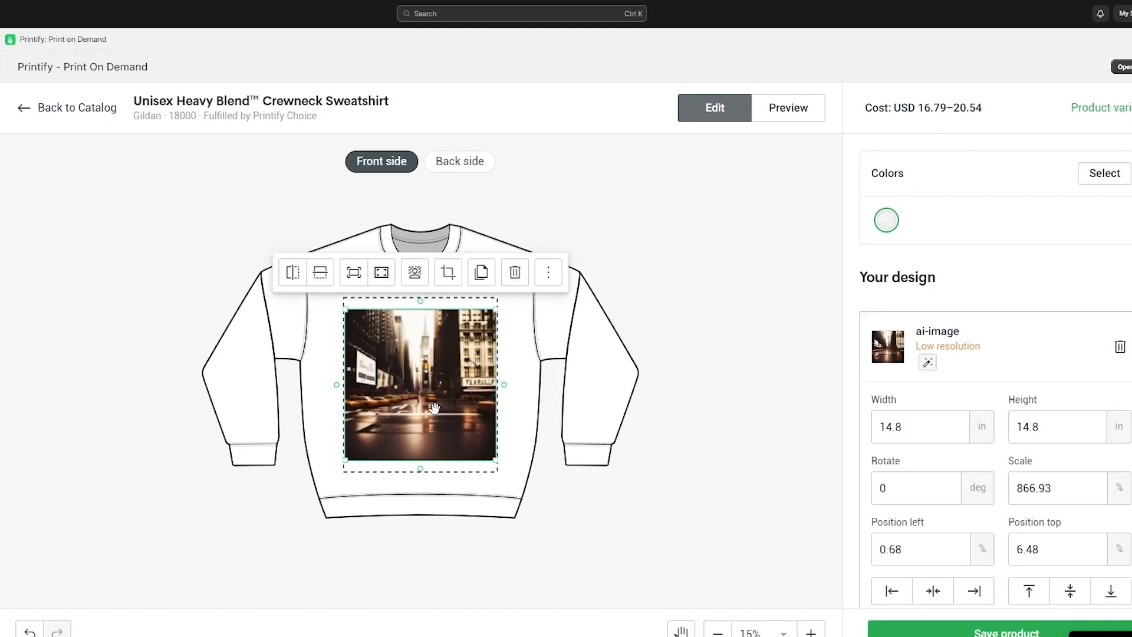
pyautogui.press('Delete')
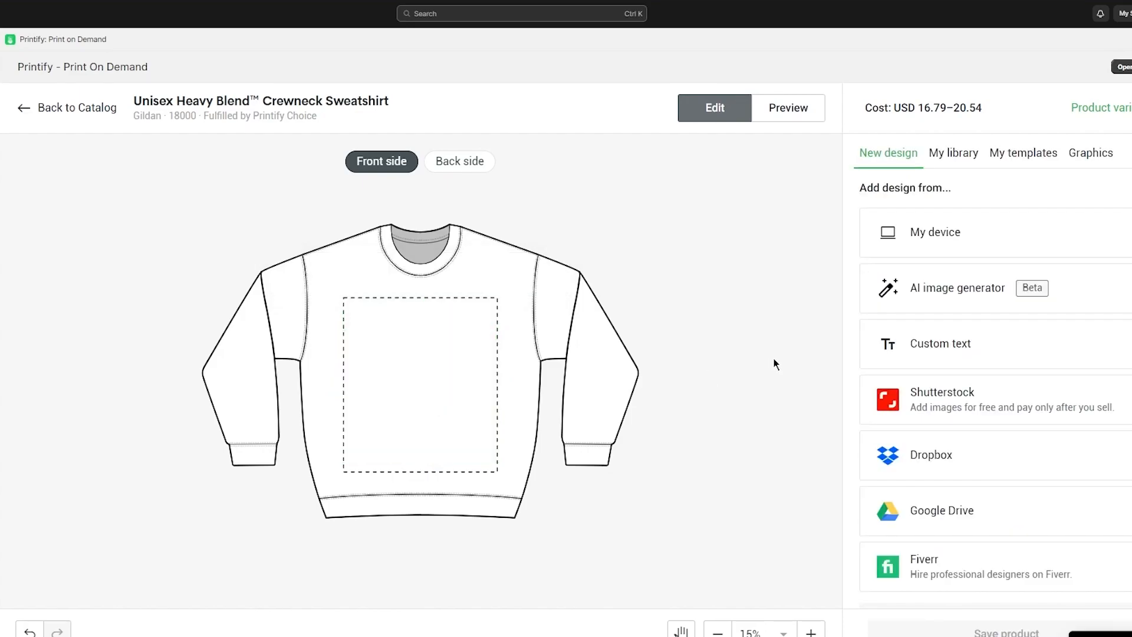
# Add the "Black and White Art Bold Artist" image from the device to the sweatshirt's front side
pyautogui.click(979, 221)
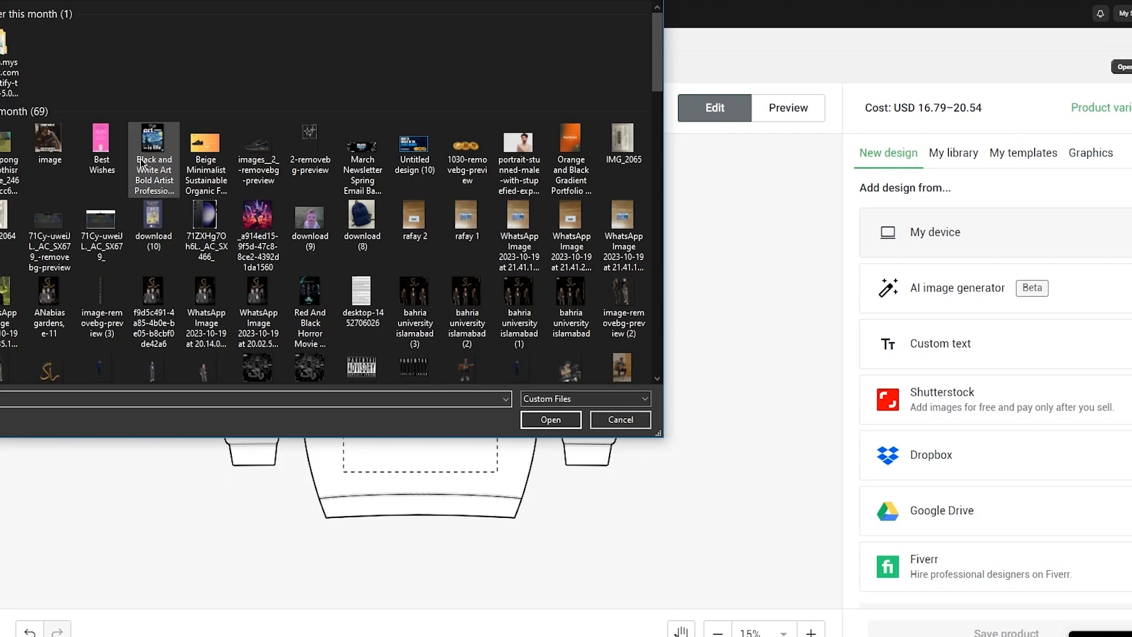
pyautogui.doubleClick(151, 152)
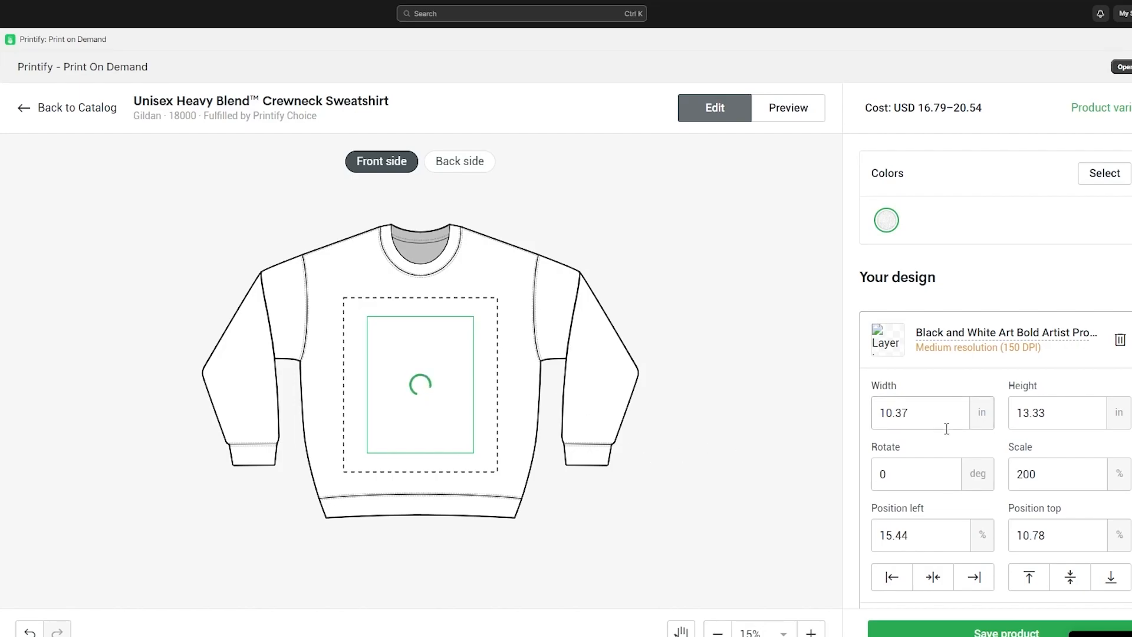
pyautogui.scroll(-2, 946, 429)
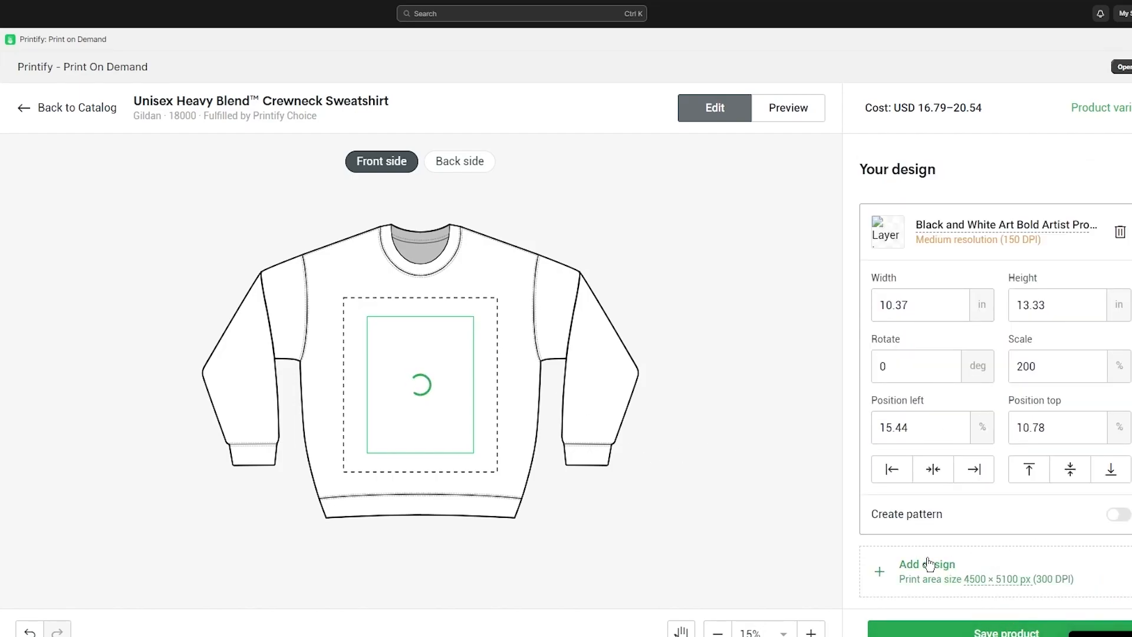
# Add Red and Black to the sweatshirt's selected colors
pyautogui.scroll(2, 929, 563)
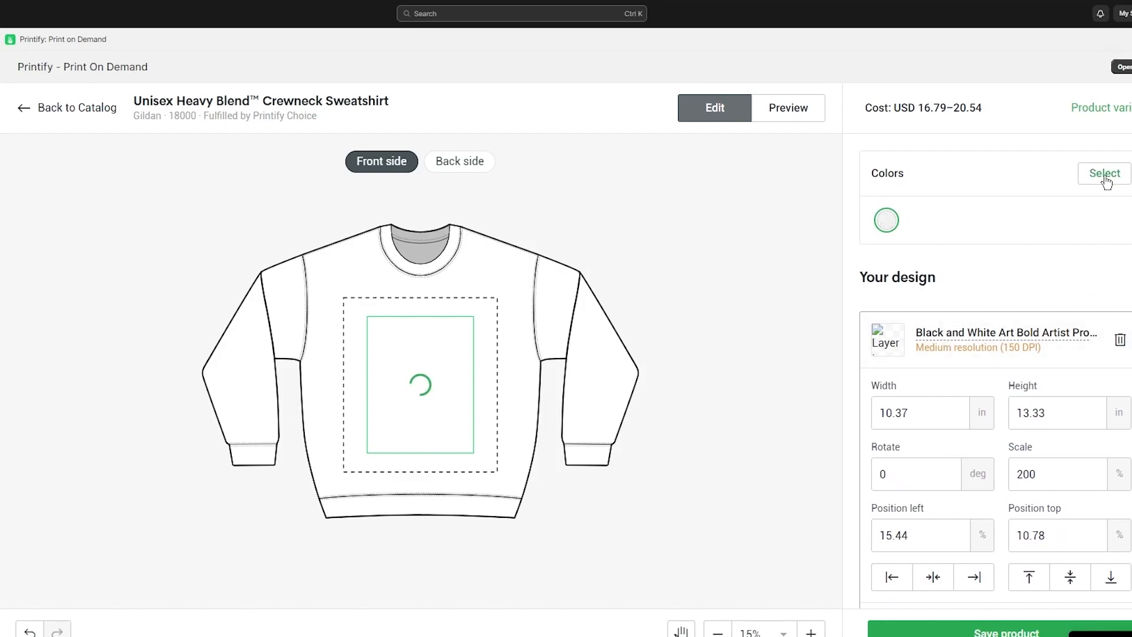
pyautogui.click(1106, 181)
pyautogui.click(1112, 236)
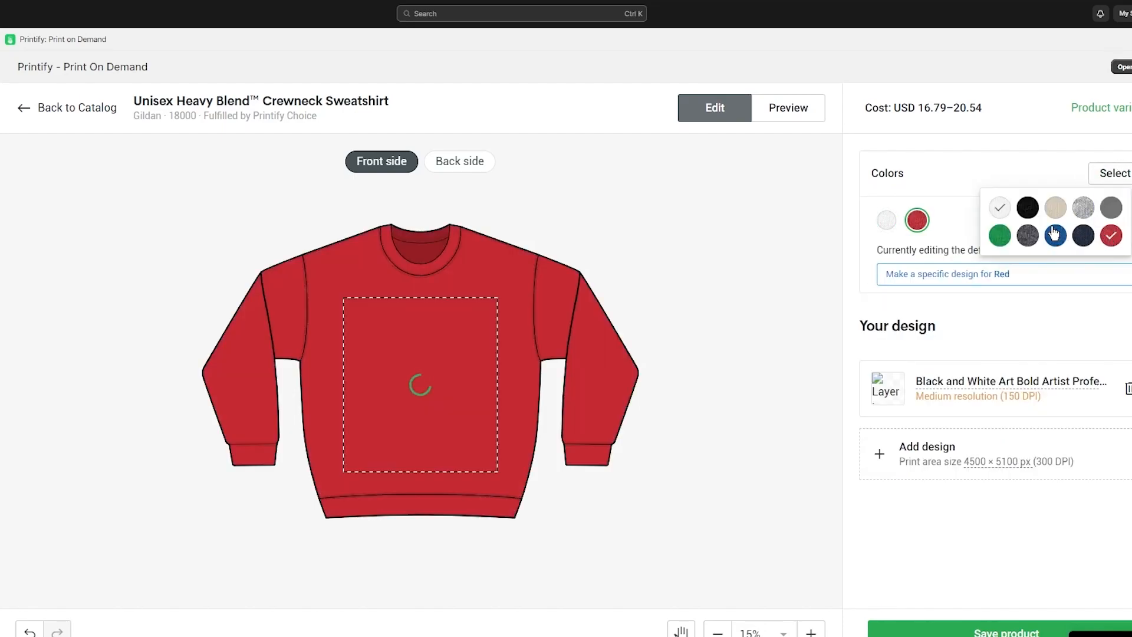
pyautogui.click(1025, 211)
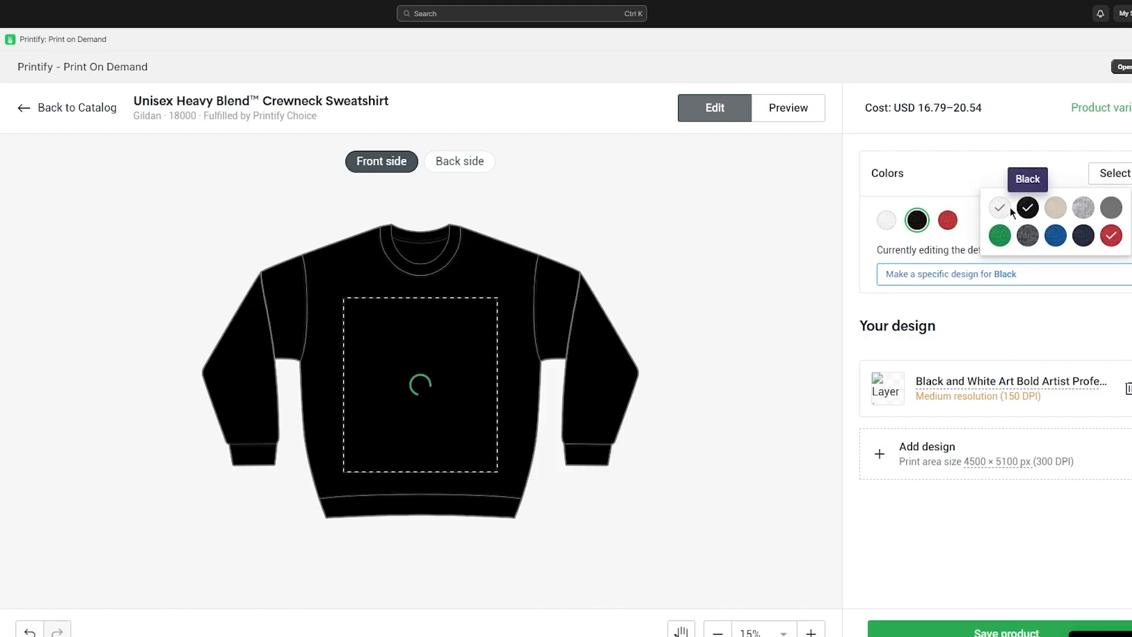
# Remove White and Red from the sweatshirt's colors, keep Black, add Royal, and save the product
pyautogui.click(1006, 210)
pyautogui.click(1029, 210)
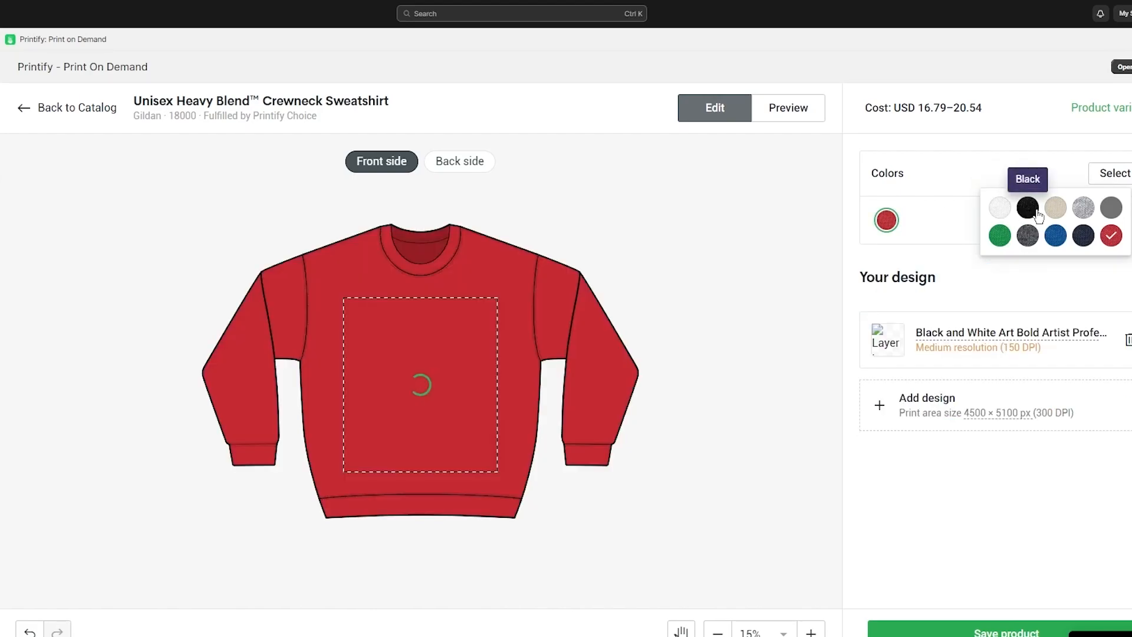
pyautogui.click(1037, 214)
pyautogui.click(1110, 237)
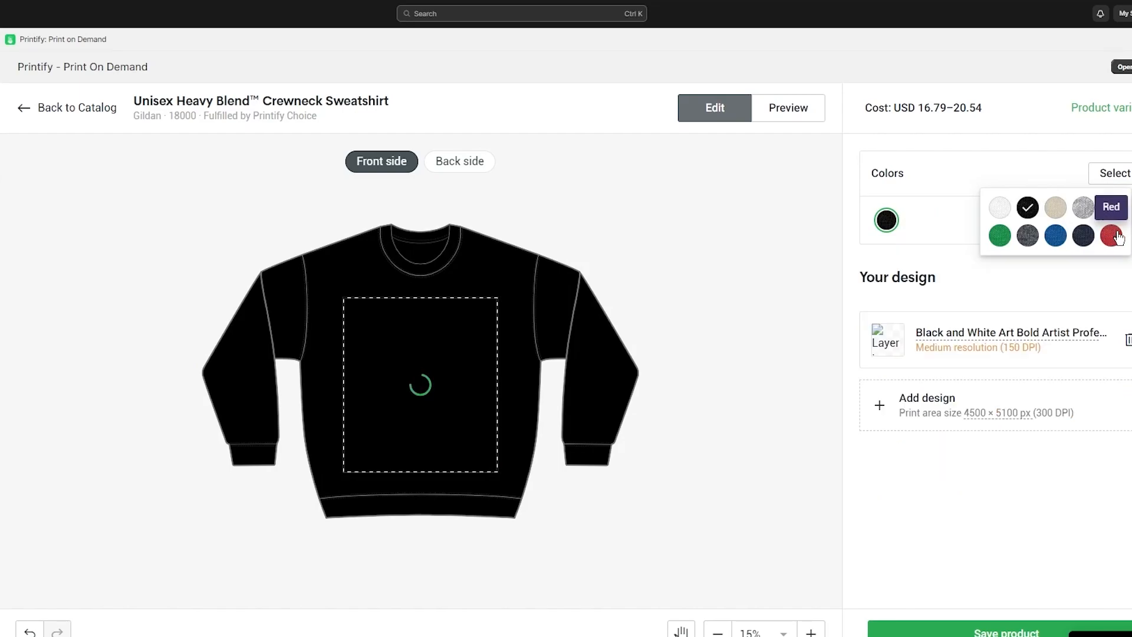
pyautogui.click(1055, 239)
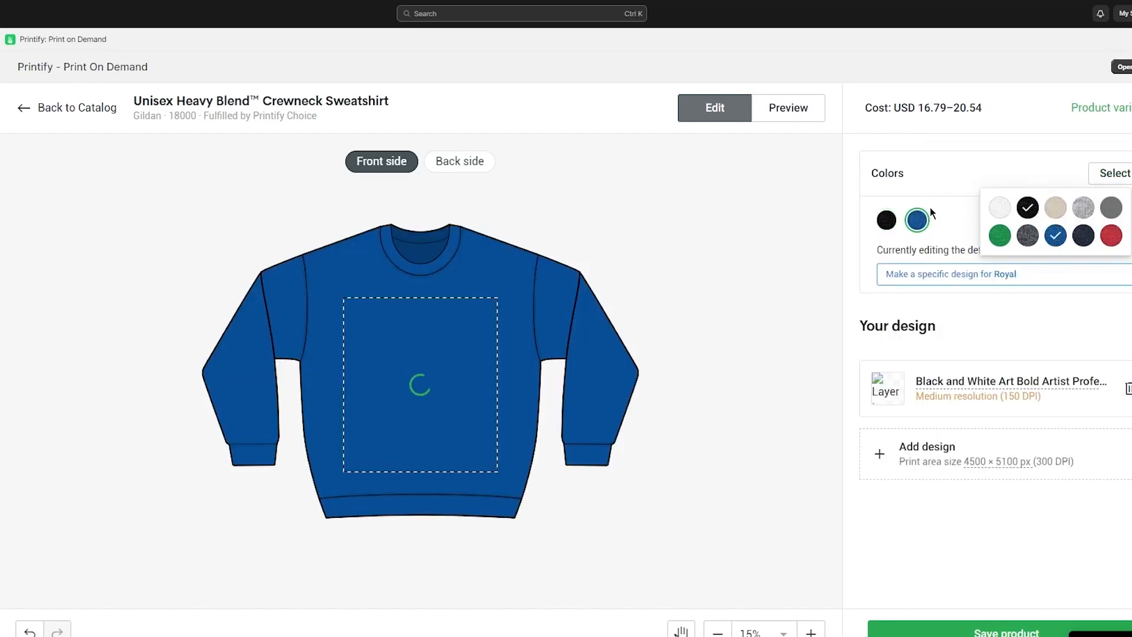
pyautogui.click(886, 220)
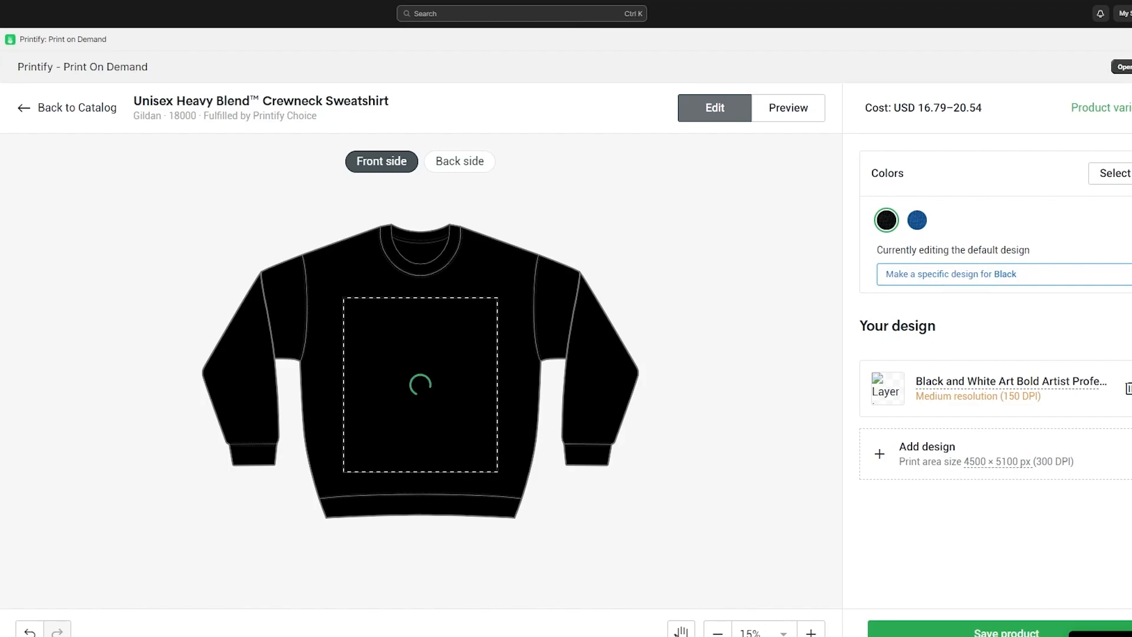
pyautogui.click(968, 630)
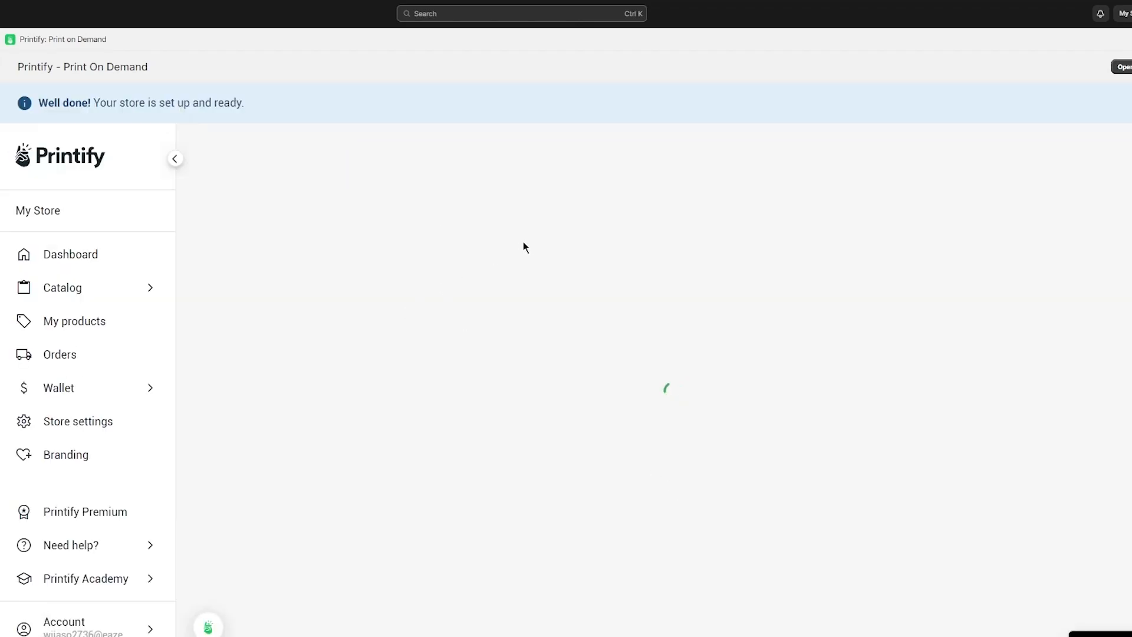
# View the main front mockup of the black sweatshirt enlarged, and close the preview
pyautogui.scroll(-2, 525, 241)
pyautogui.scroll(2, 735, 341)
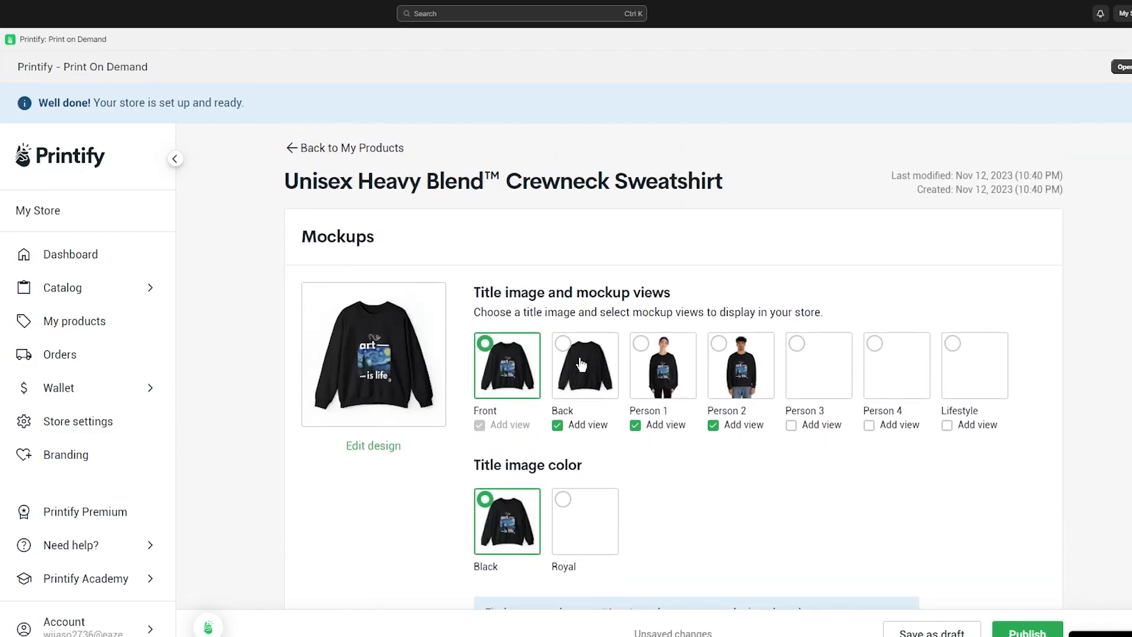
pyautogui.click(371, 342)
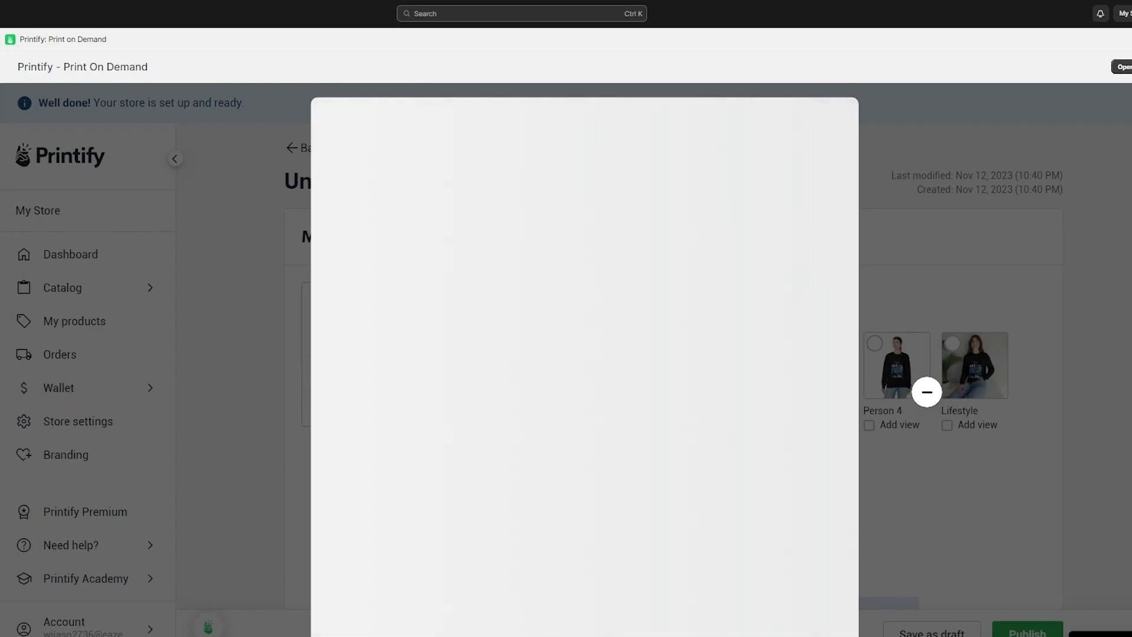
pyautogui.click(923, 395)
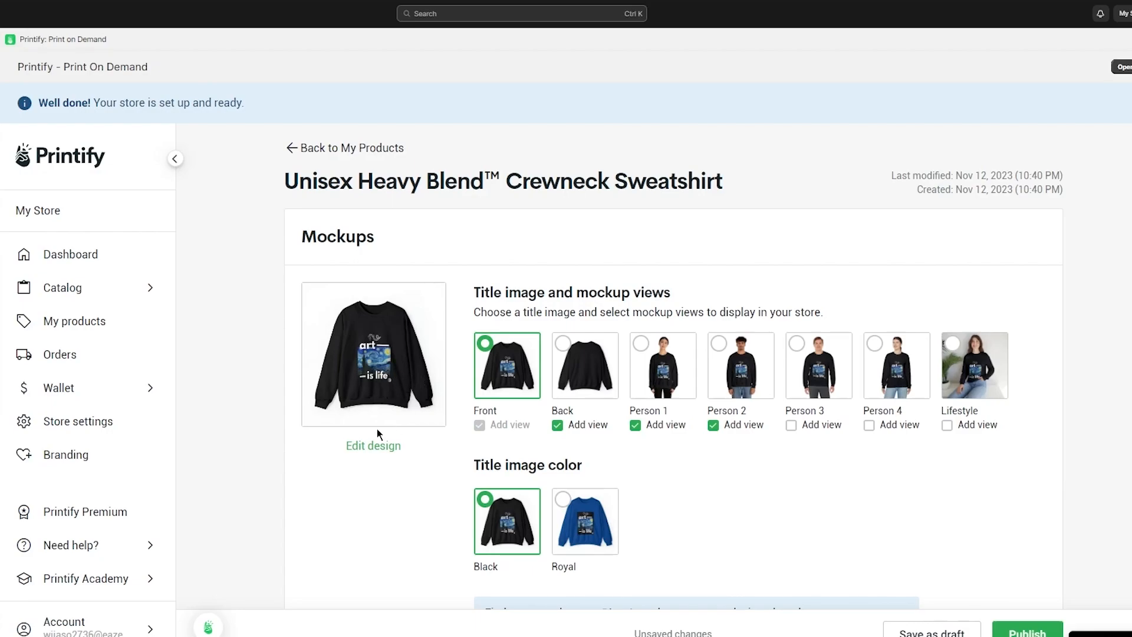
# Select all size variants in the listing's pricing table, and review the publishing settings through the Shopify categories
pyautogui.scroll(-8, 418, 402)
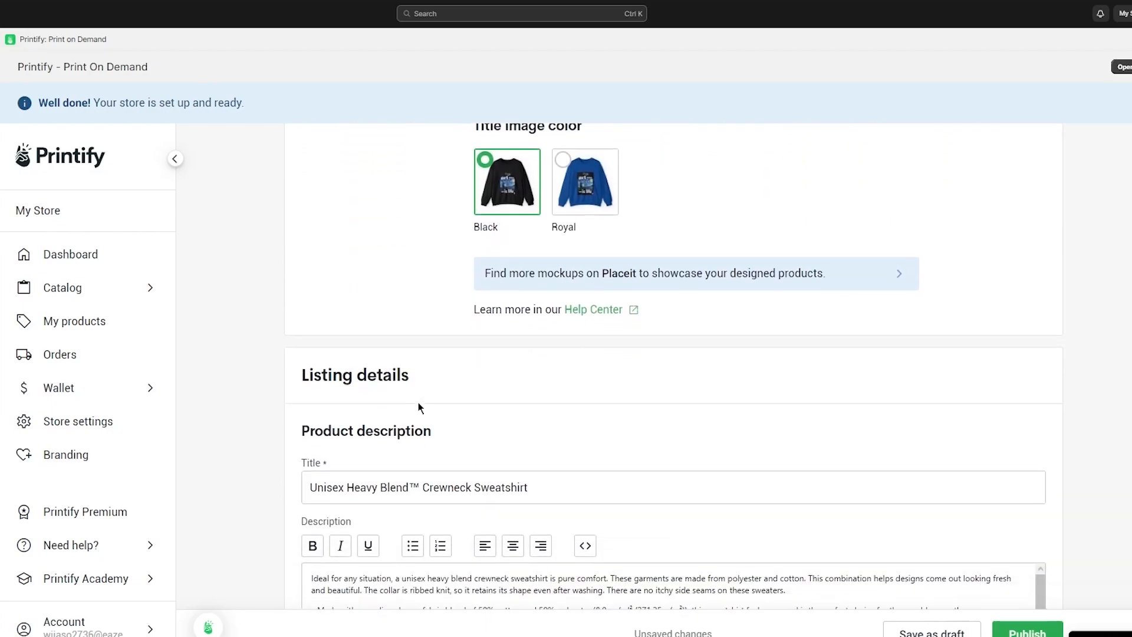
pyautogui.scroll(-10, 487, 324)
pyautogui.scroll(5, 487, 319)
pyautogui.scroll(-5, 613, 354)
pyautogui.scroll(-5, 612, 354)
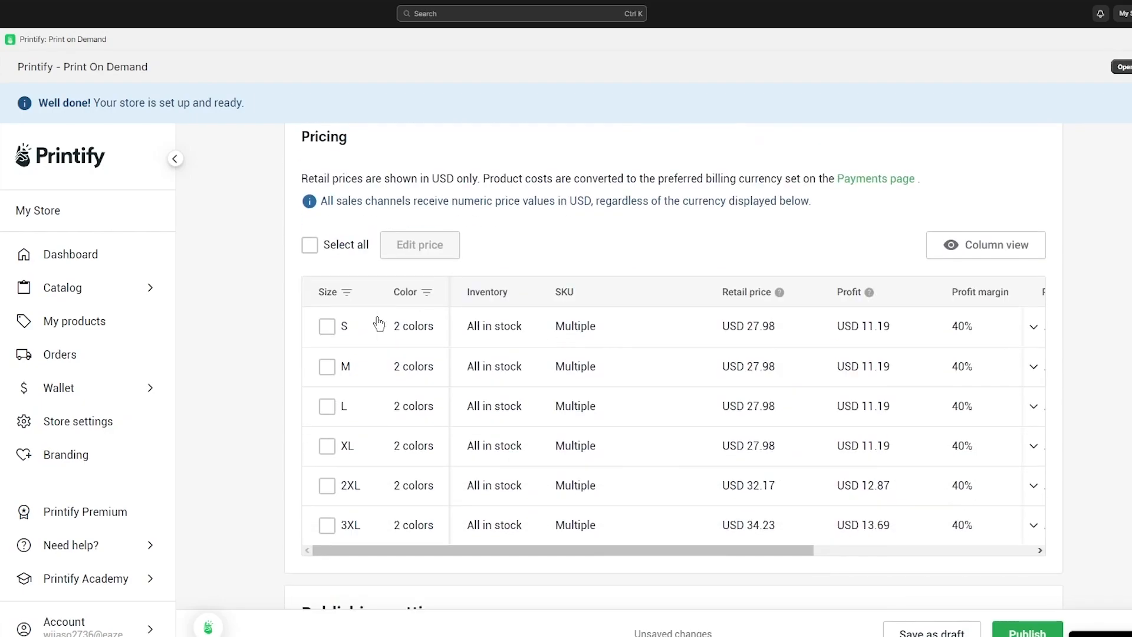
pyautogui.click(310, 244)
pyautogui.scroll(-11, 889, 419)
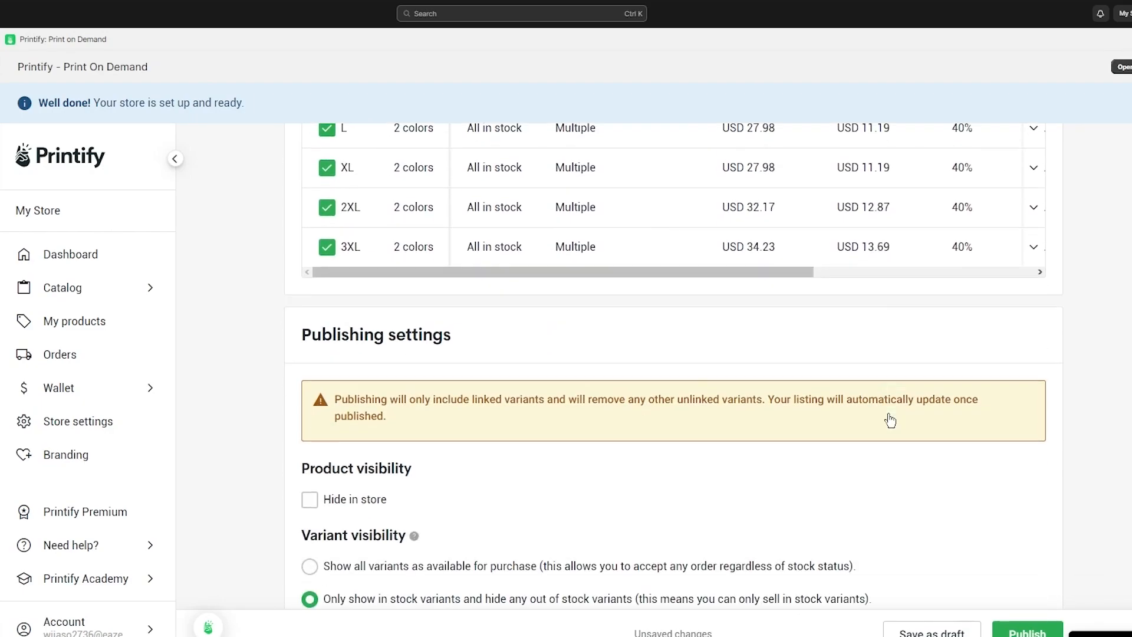
pyautogui.scroll(4, 389, 372)
pyautogui.scroll(-4, 373, 365)
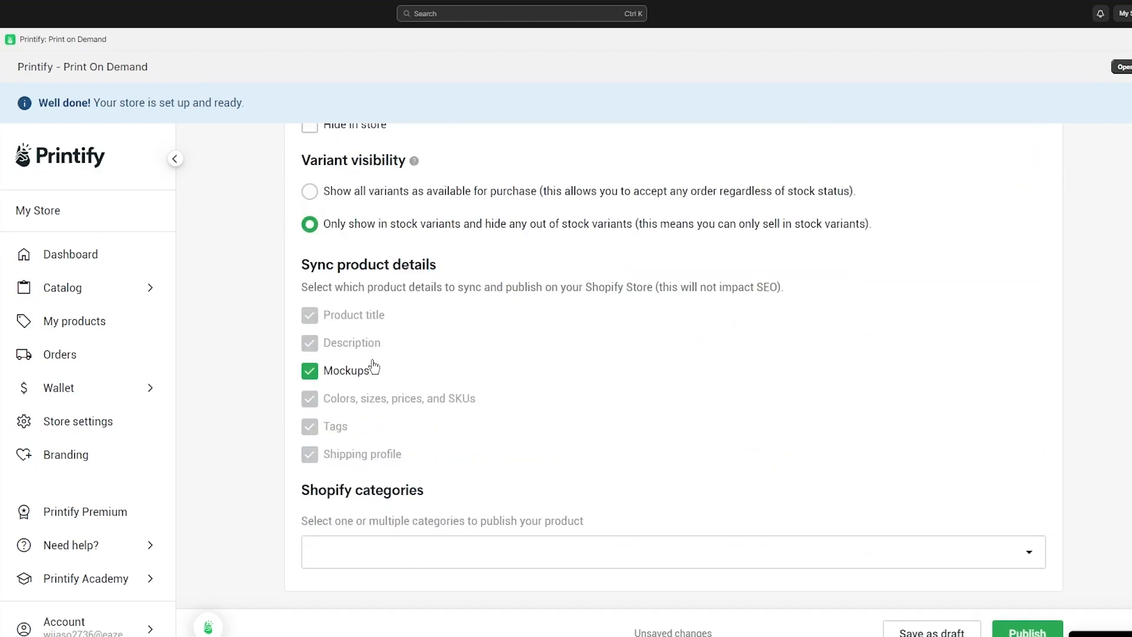